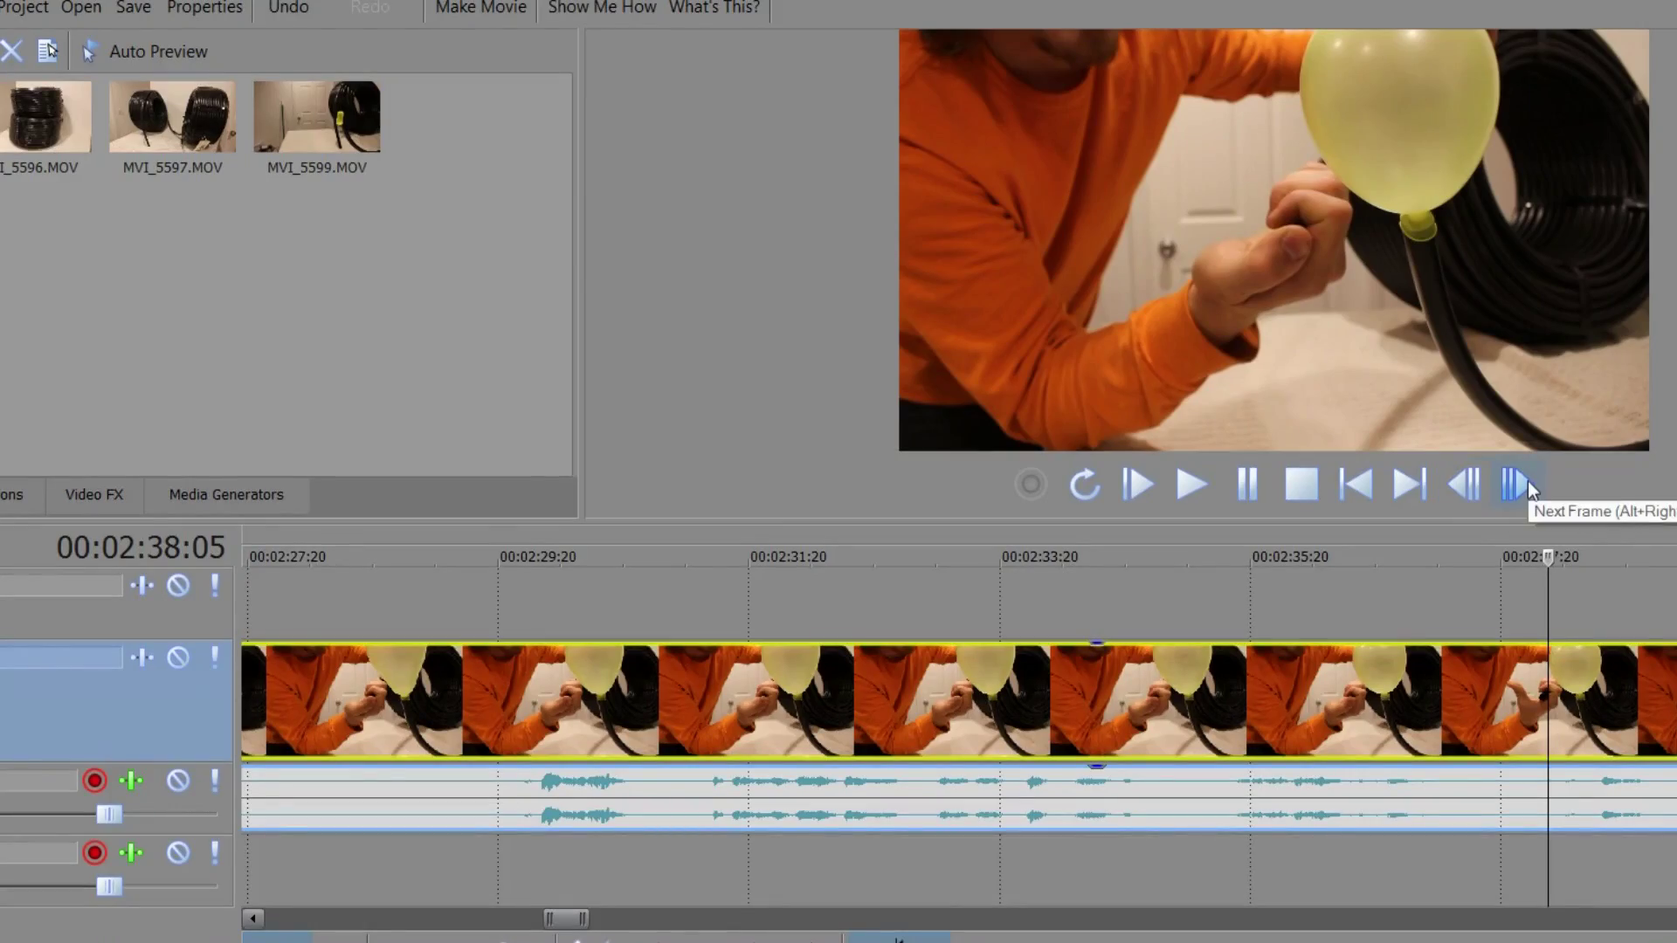
Advance the balloon-and-tube clip frame by frame to 00:02:38:12, checking adjacent frames for the first movement of the hand
left_click(1527, 485)
left_click(1527, 485)
left_click(1527, 484)
left_click(1528, 485)
left_click(1527, 485)
left_click(1527, 485)
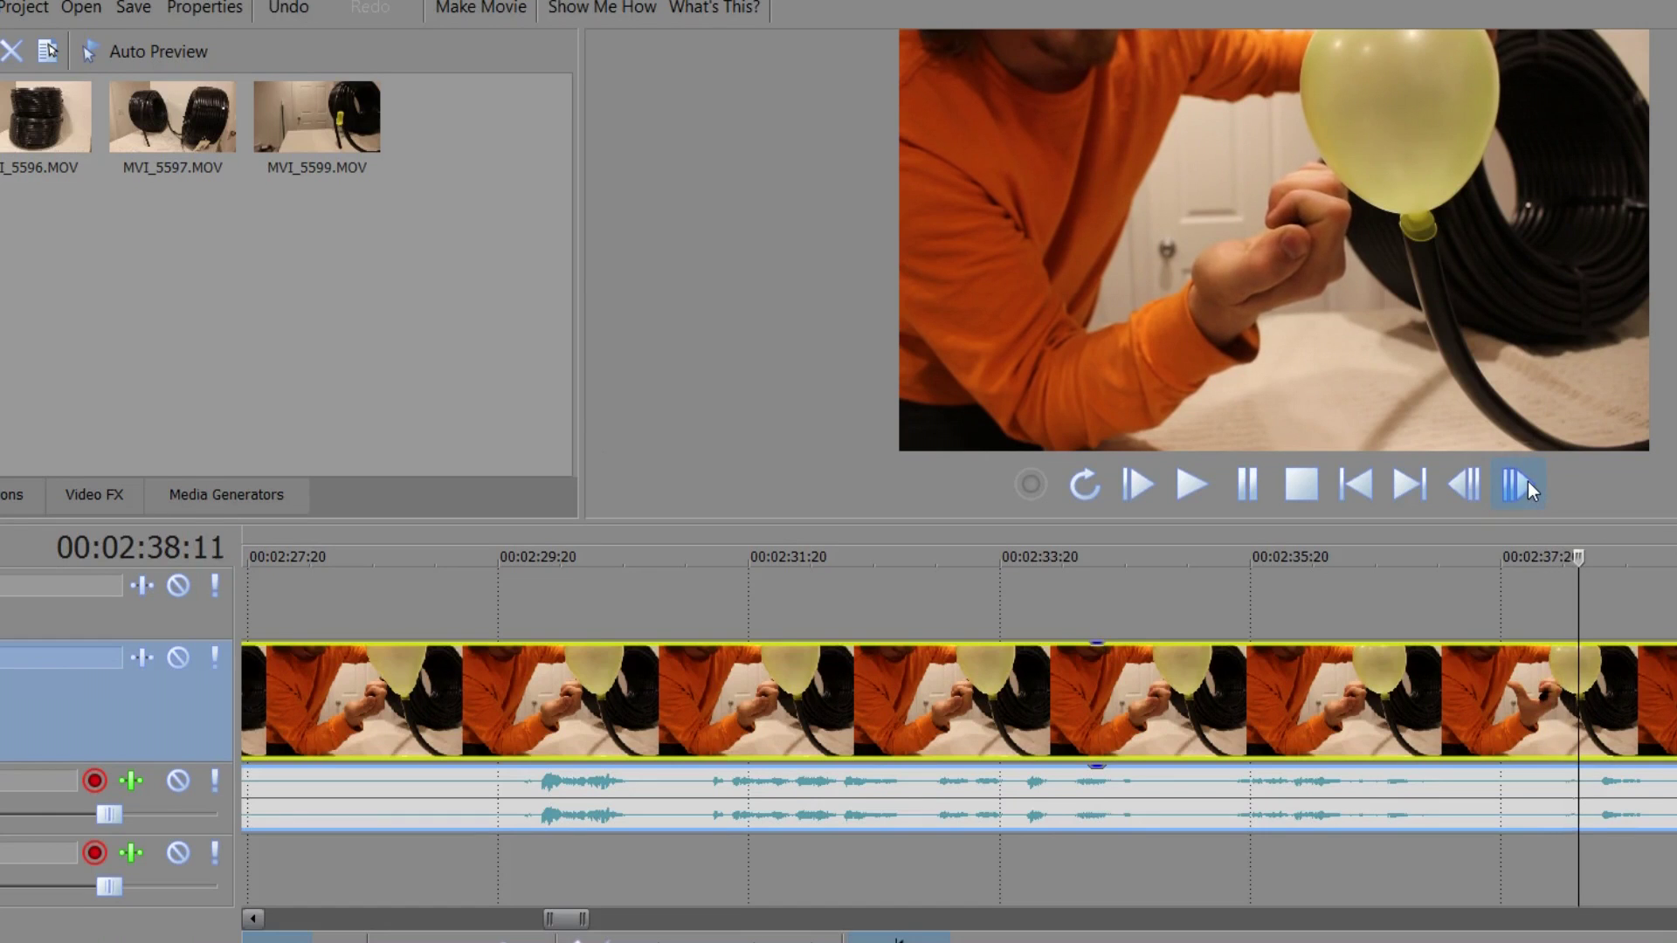
left_click(1528, 485)
left_click(1467, 483)
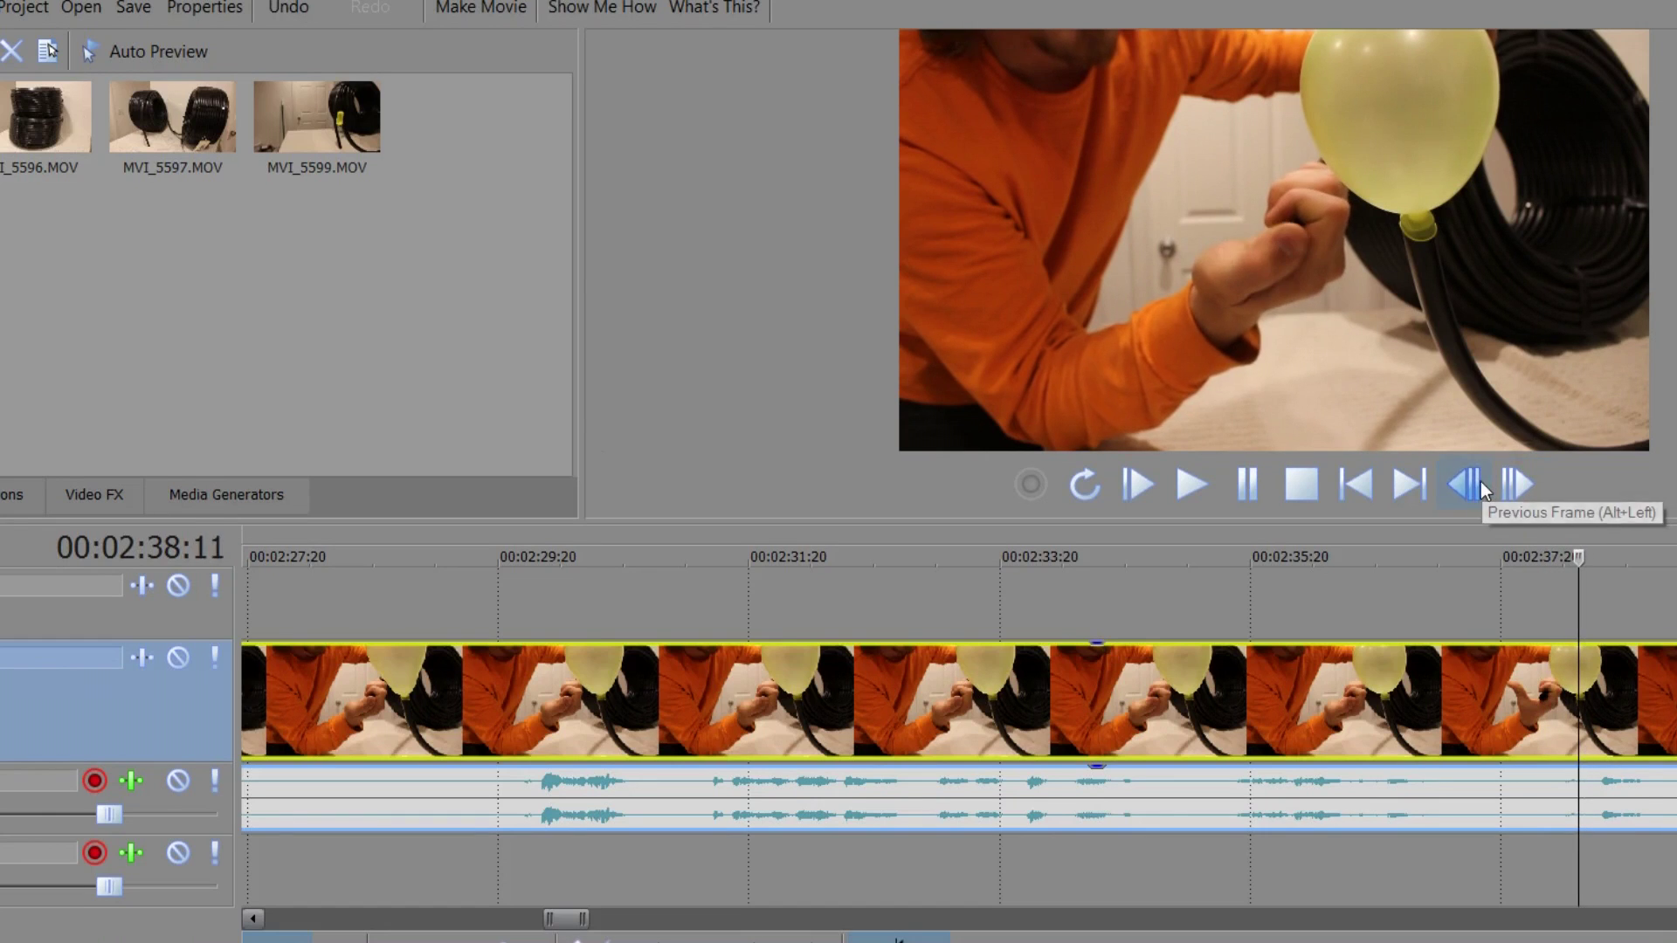
left_click(1518, 483)
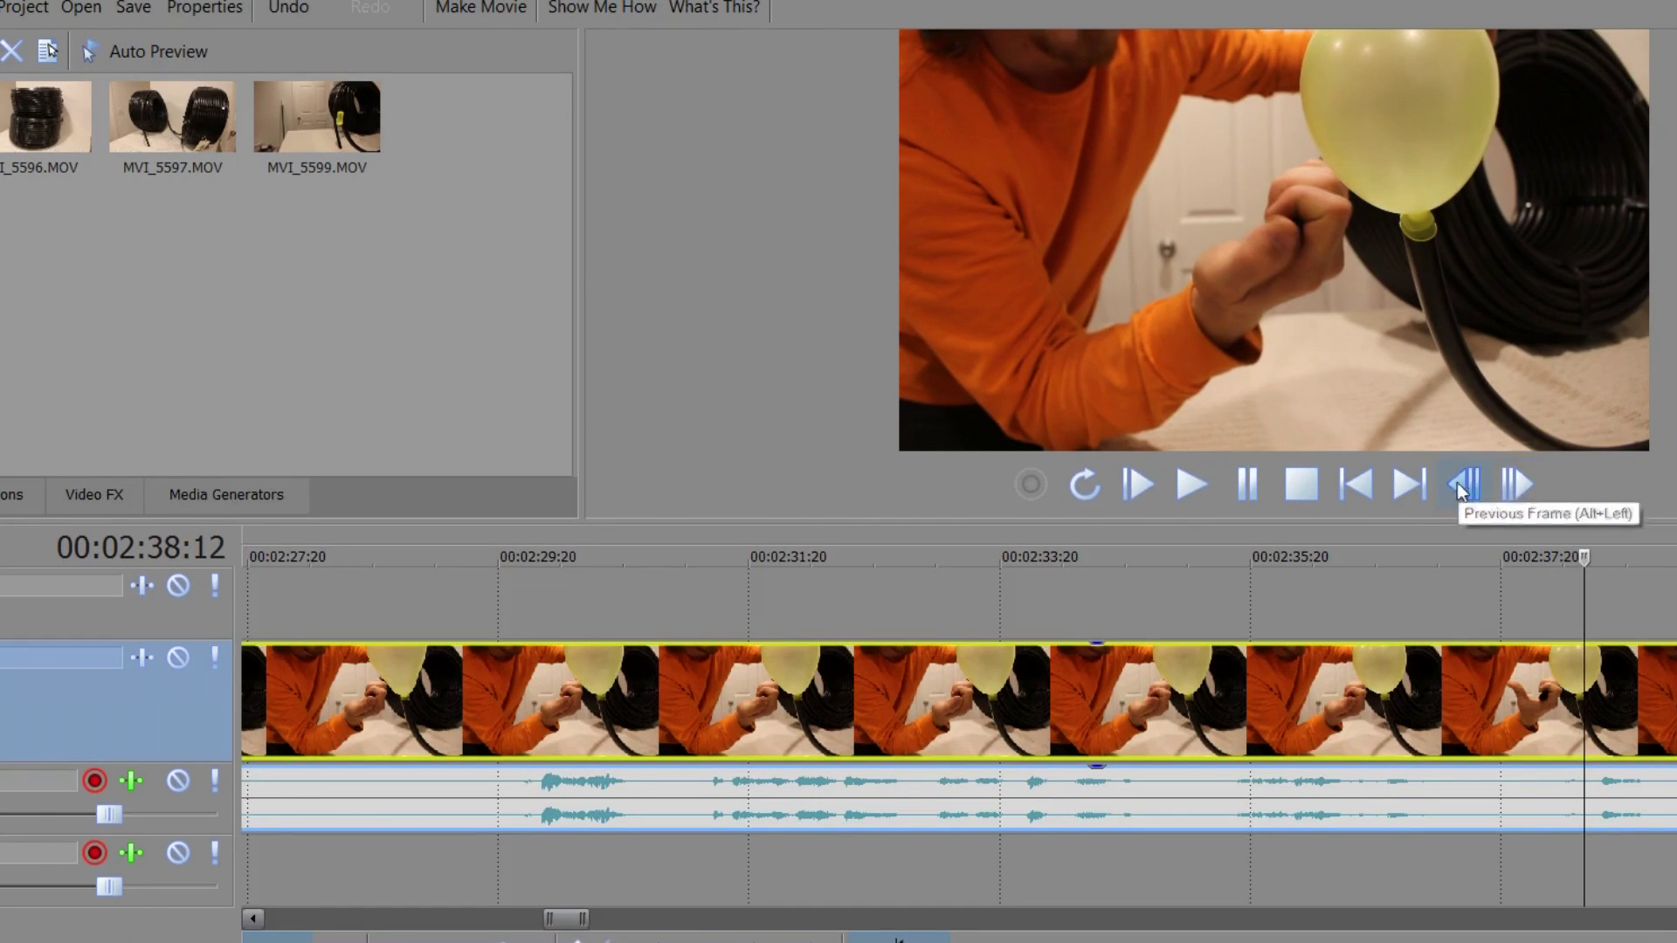
left_click(1461, 483)
left_click(1521, 486)
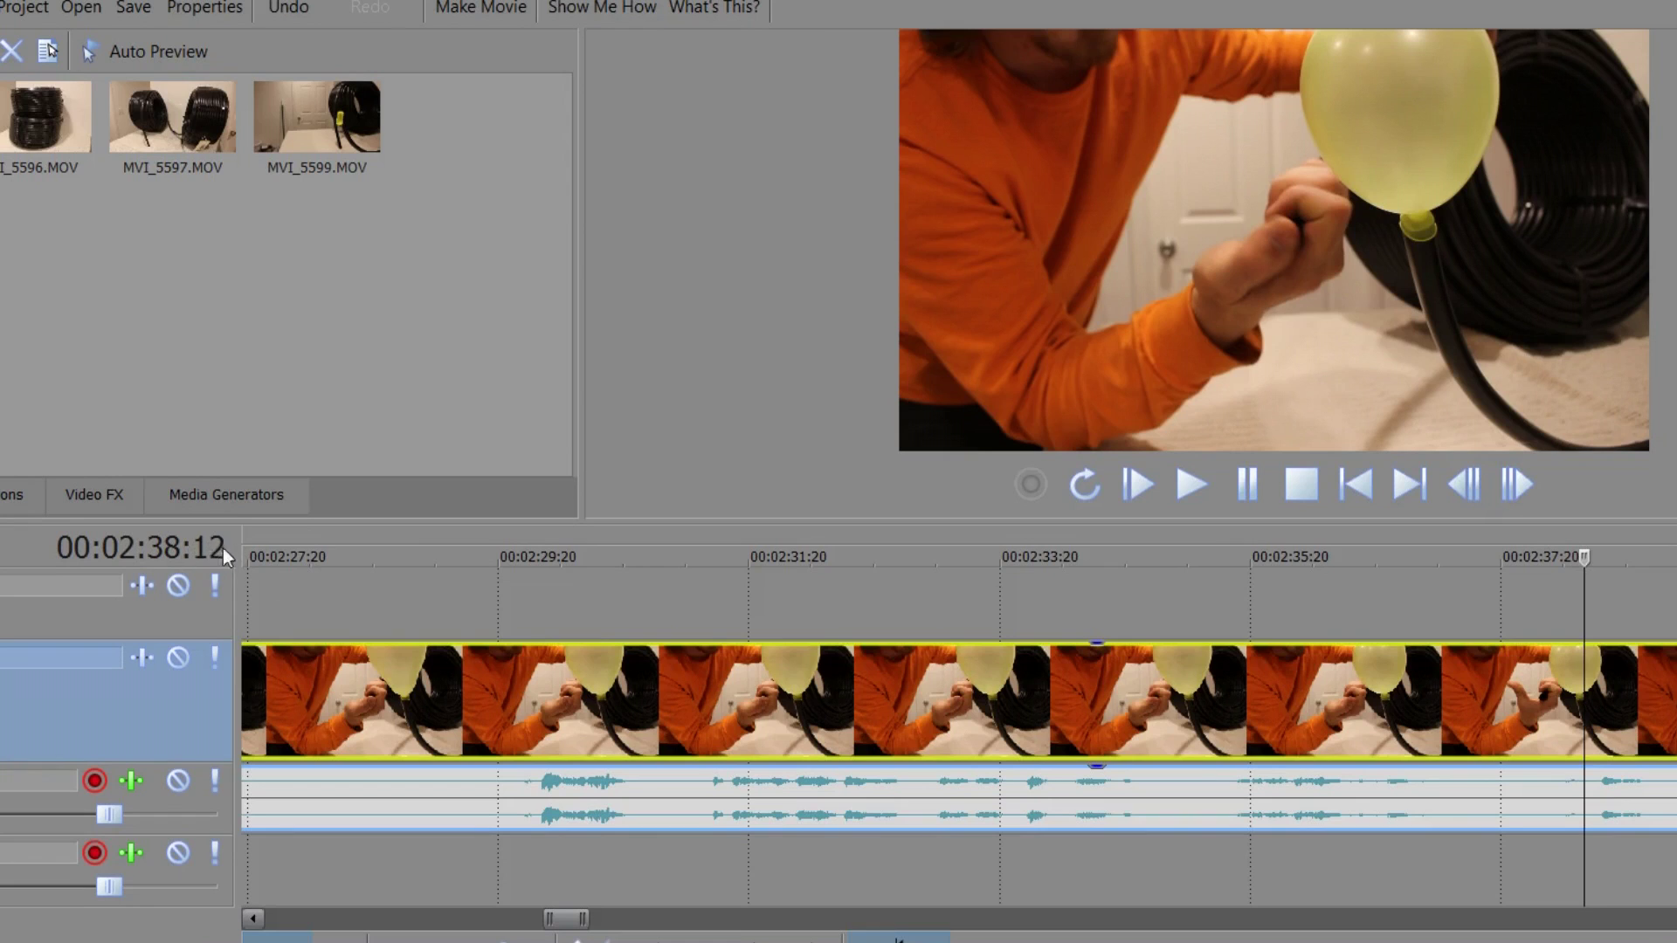
Advance the clip frame by frame from 00:02:38:12 to 00:02:39:13, examining the hand at the tube end and the balloon
left_click(1522, 487)
left_click(1522, 486)
left_click(1522, 486)
left_click(1521, 487)
left_click(1521, 487)
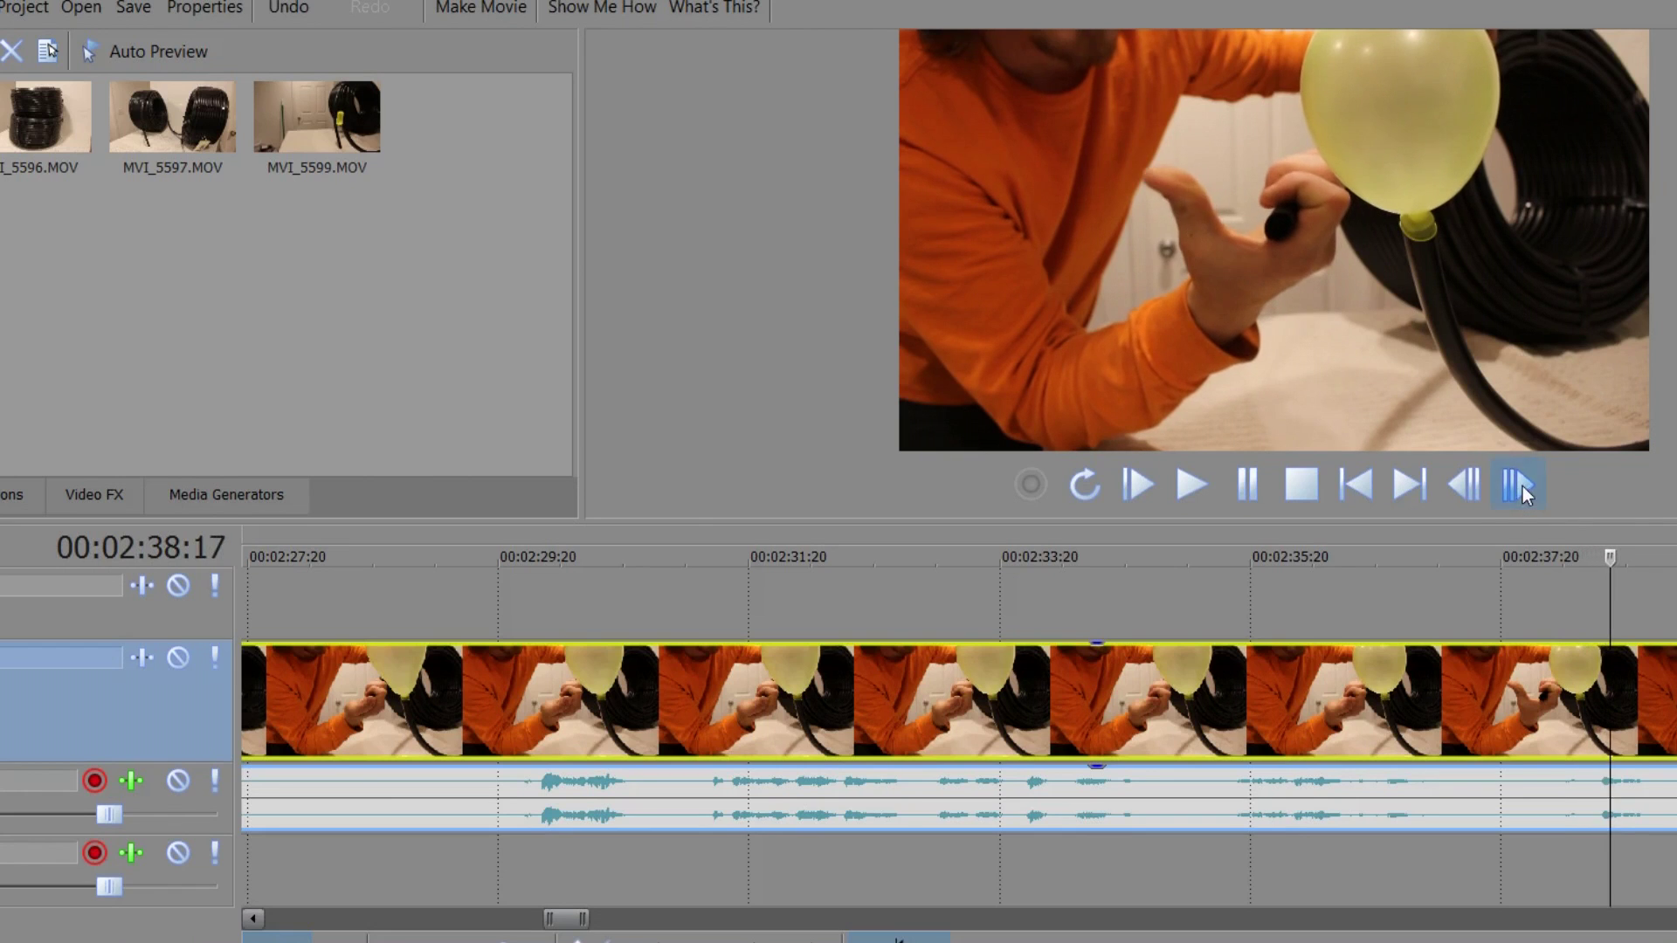
left_click(1521, 486)
left_click(1521, 486)
left_click(1523, 486)
left_click(1522, 486)
left_click(1522, 486)
left_click(1522, 486)
left_click(1522, 485)
left_click(1523, 485)
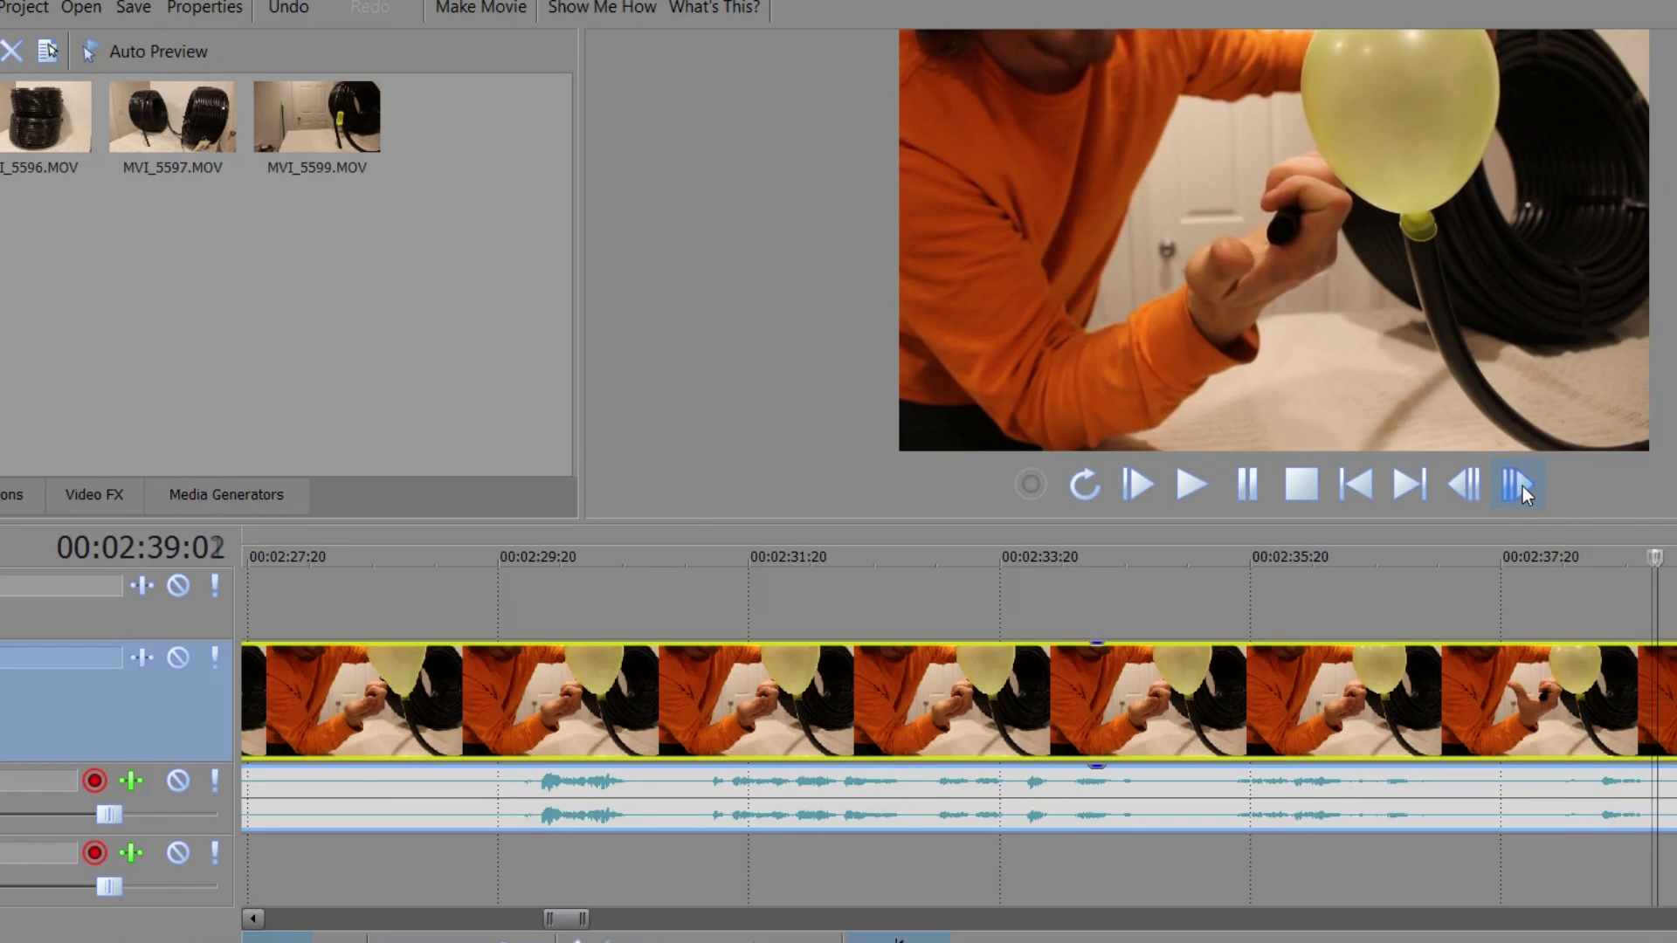
left_click(1523, 486)
left_click(1523, 486)
left_click(1523, 486)
left_click(1523, 485)
left_click(1523, 486)
left_click(1522, 486)
left_click(1522, 485)
left_click(1523, 485)
left_click(1522, 485)
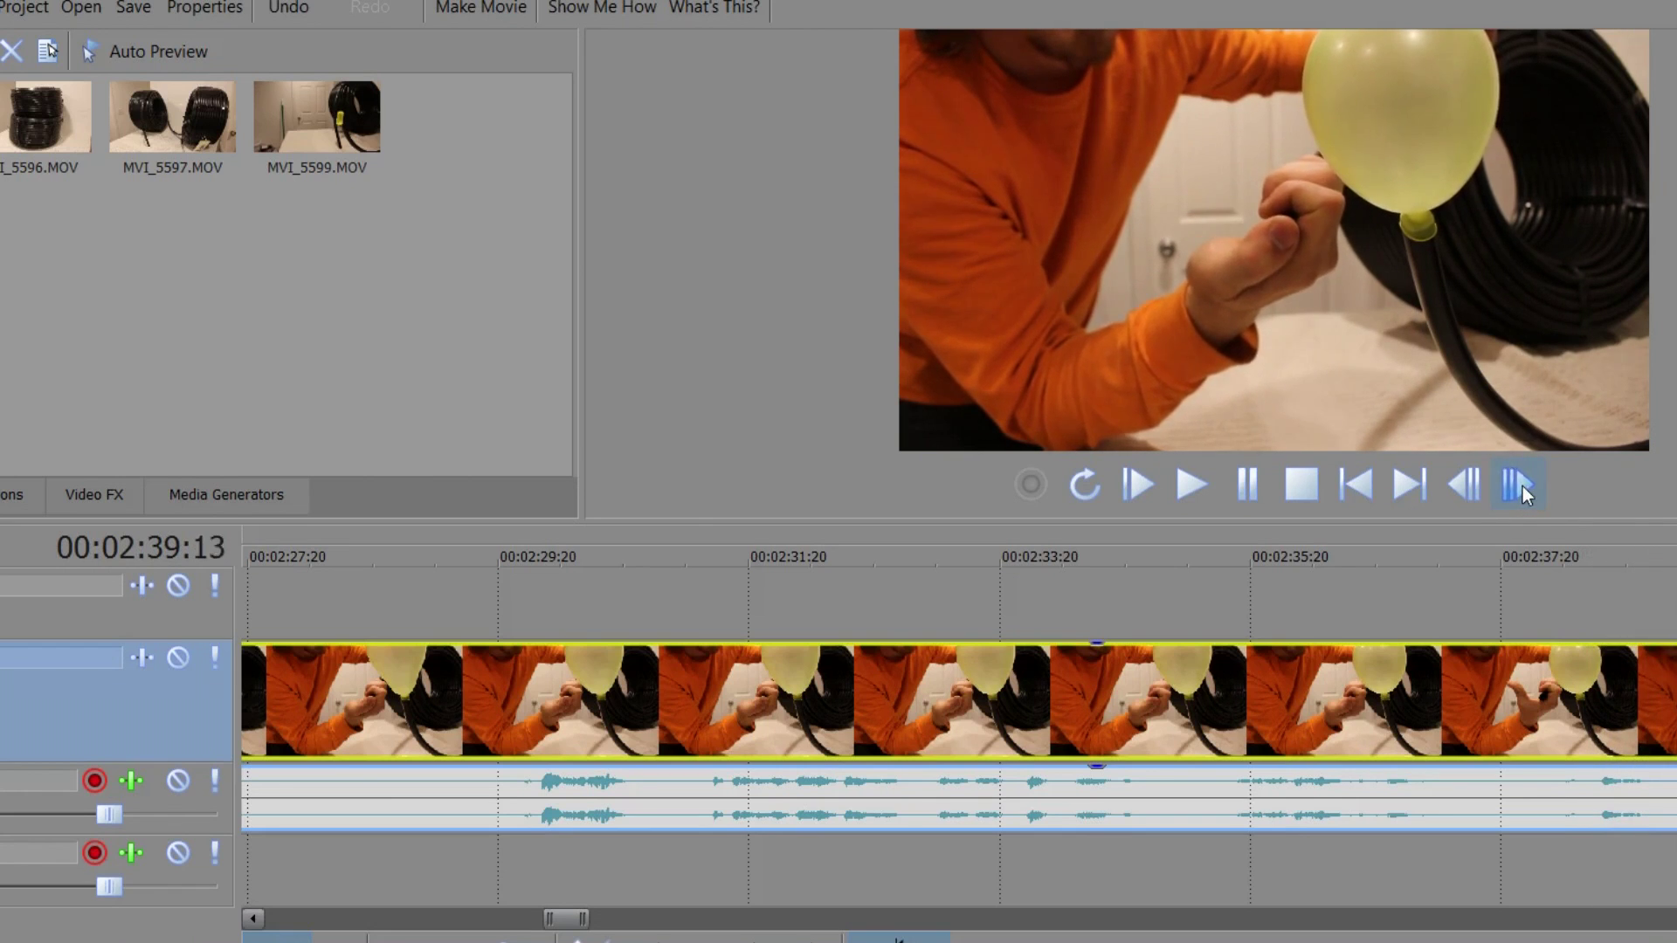
left_click(1522, 486)
Review the frames between about 00:02:39:06 and 00:02:39:14 in both directions to examine the balloon for its first movement
left_click(1477, 494)
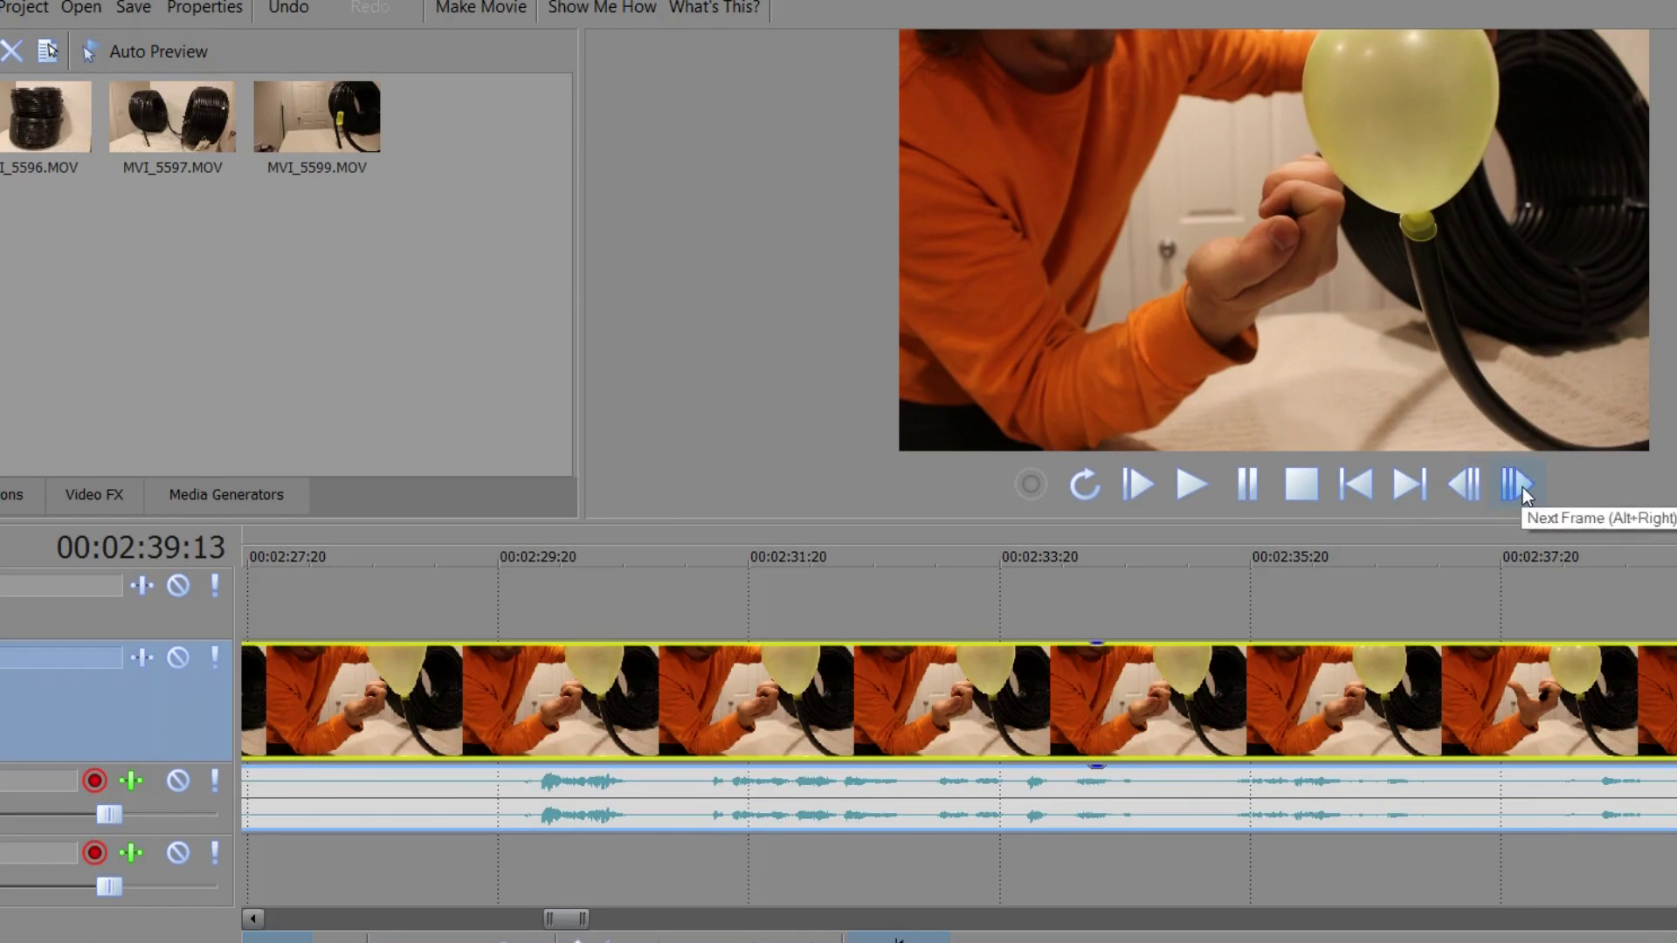
left_click(1523, 487)
left_click(1478, 494)
left_click(1524, 487)
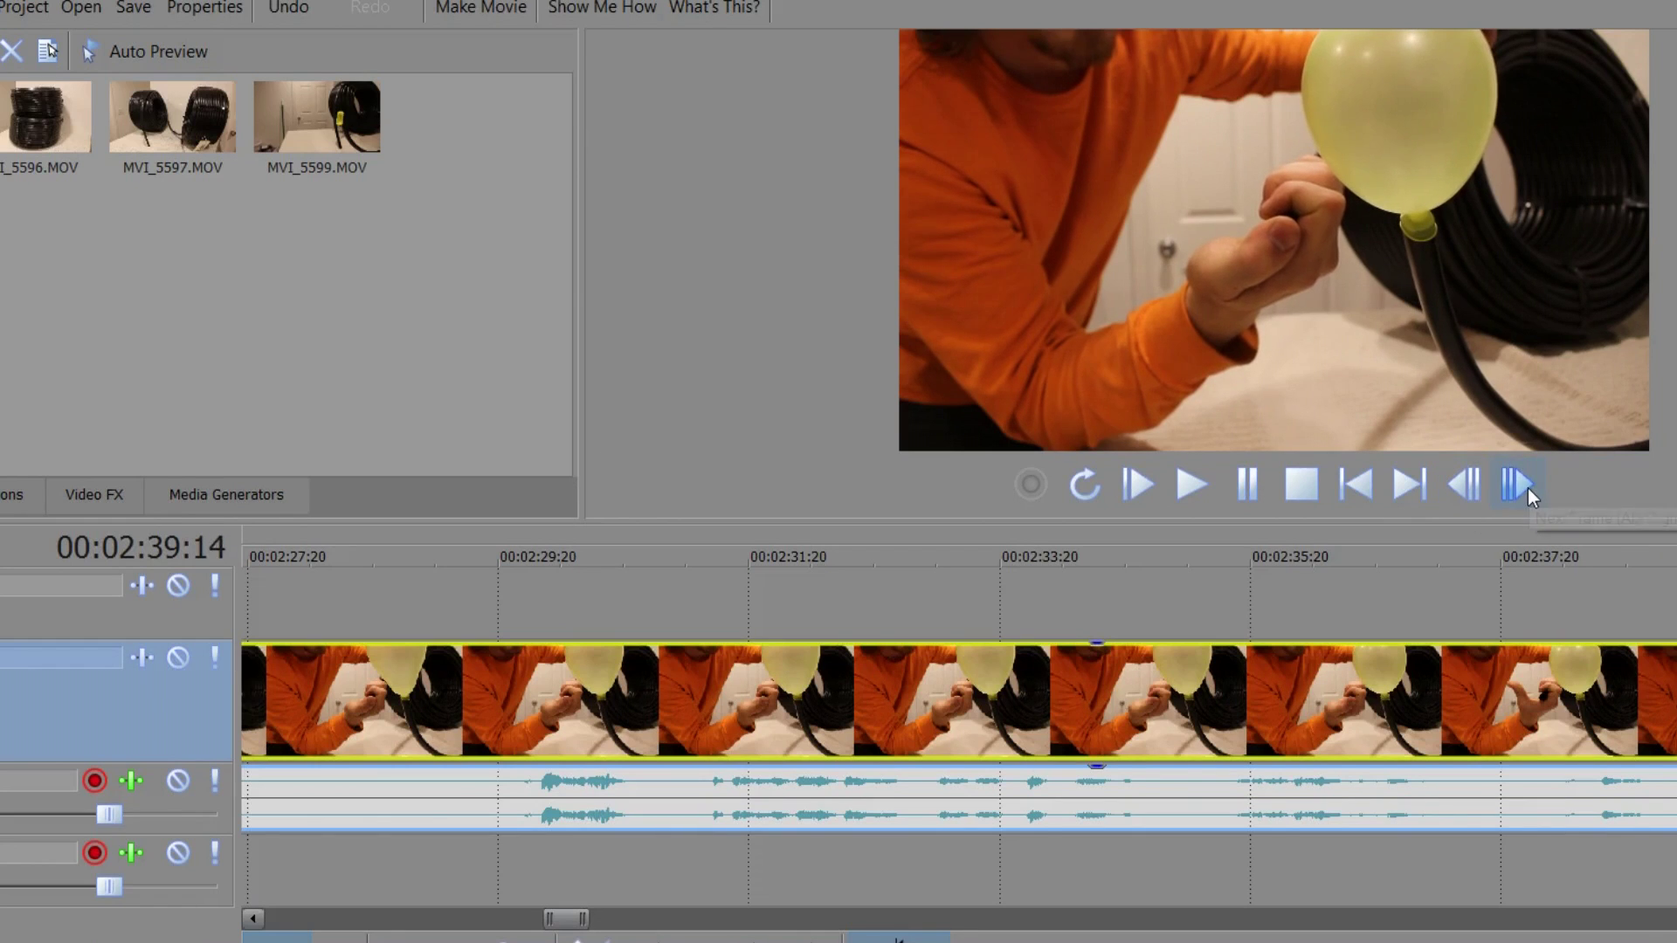
left_click(1524, 487)
left_click(1524, 488)
left_click(1471, 490)
left_click(1469, 486)
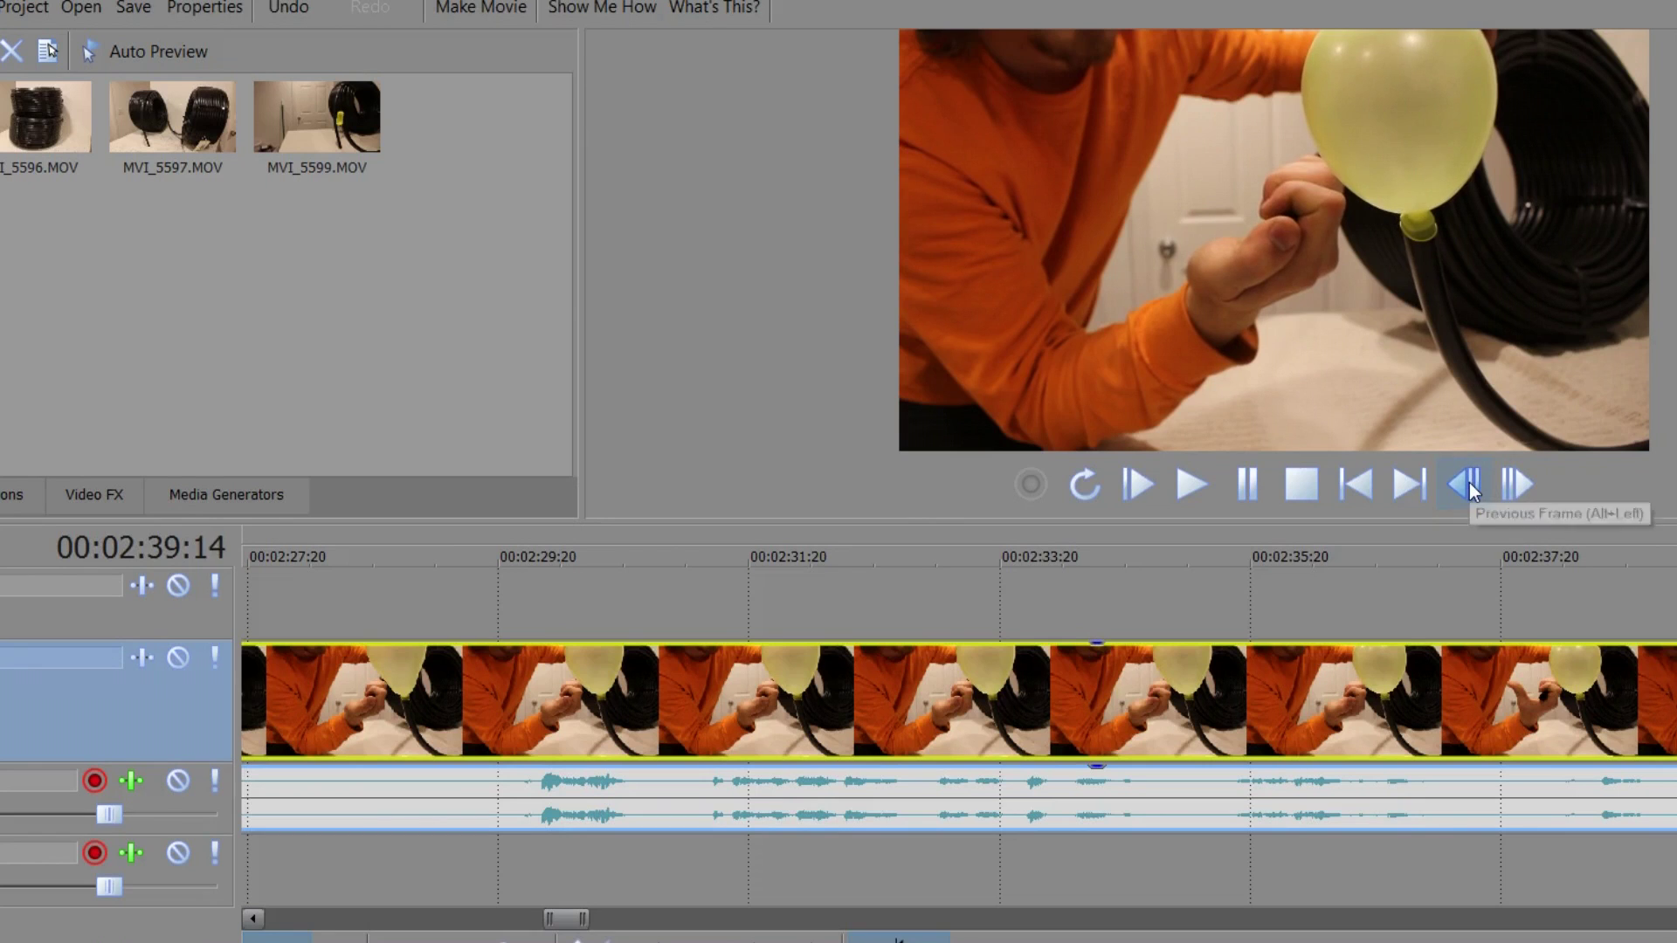
left_click(1469, 486)
left_click(1464, 487)
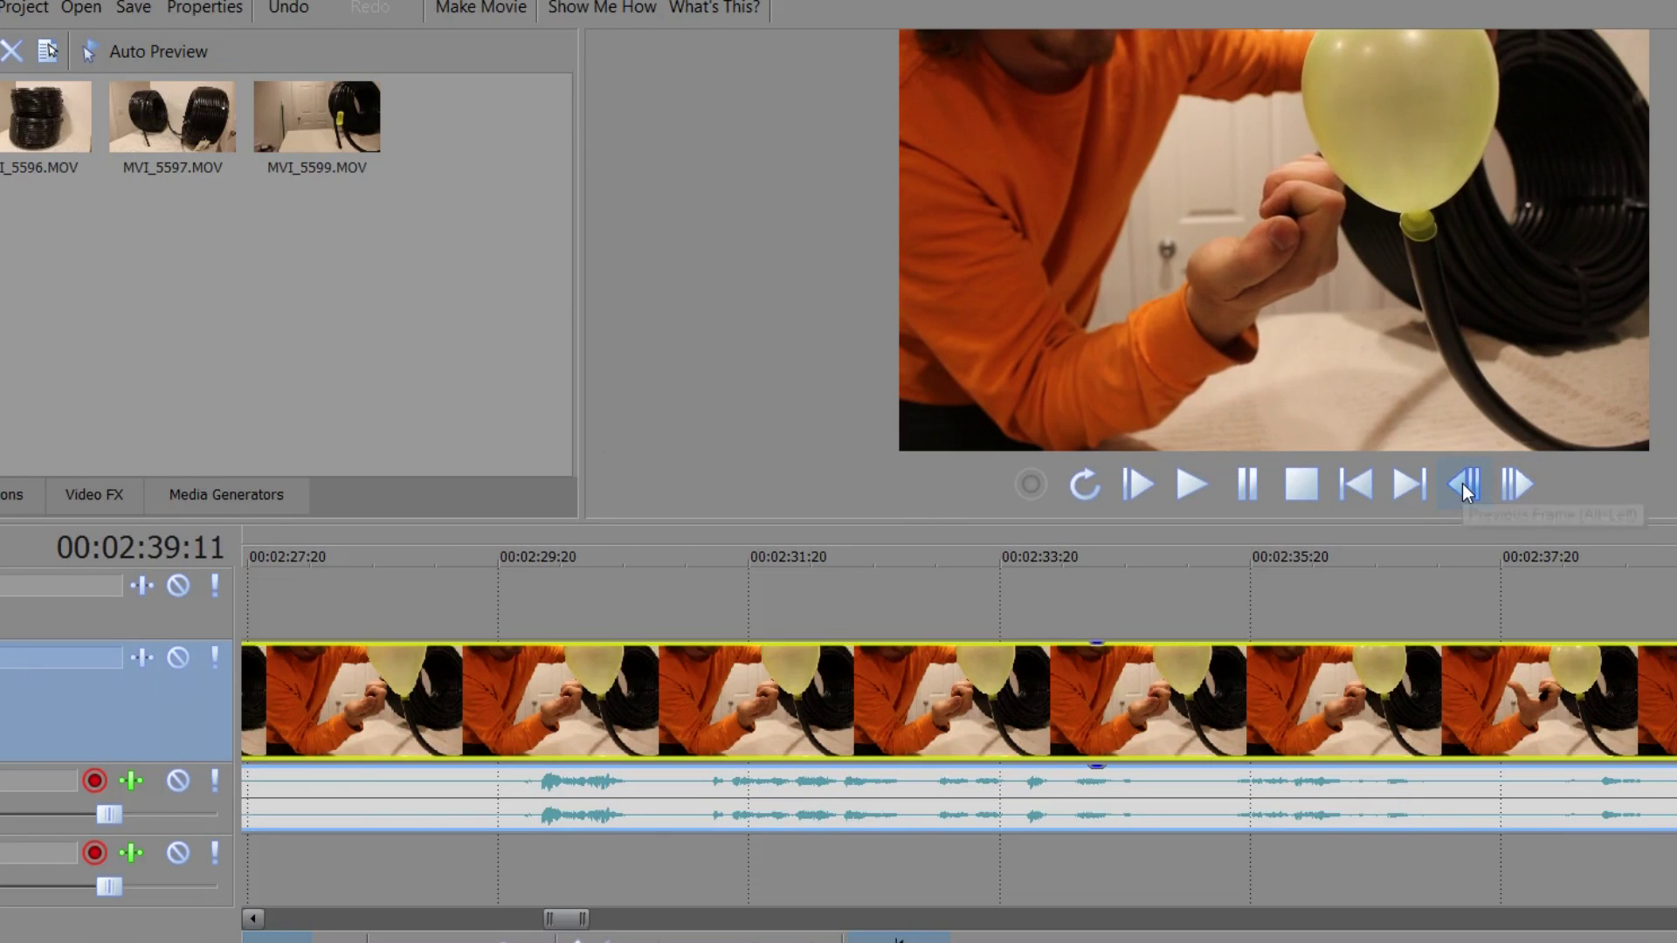
left_click(1463, 484)
left_click(1453, 489)
double_click(1453, 489)
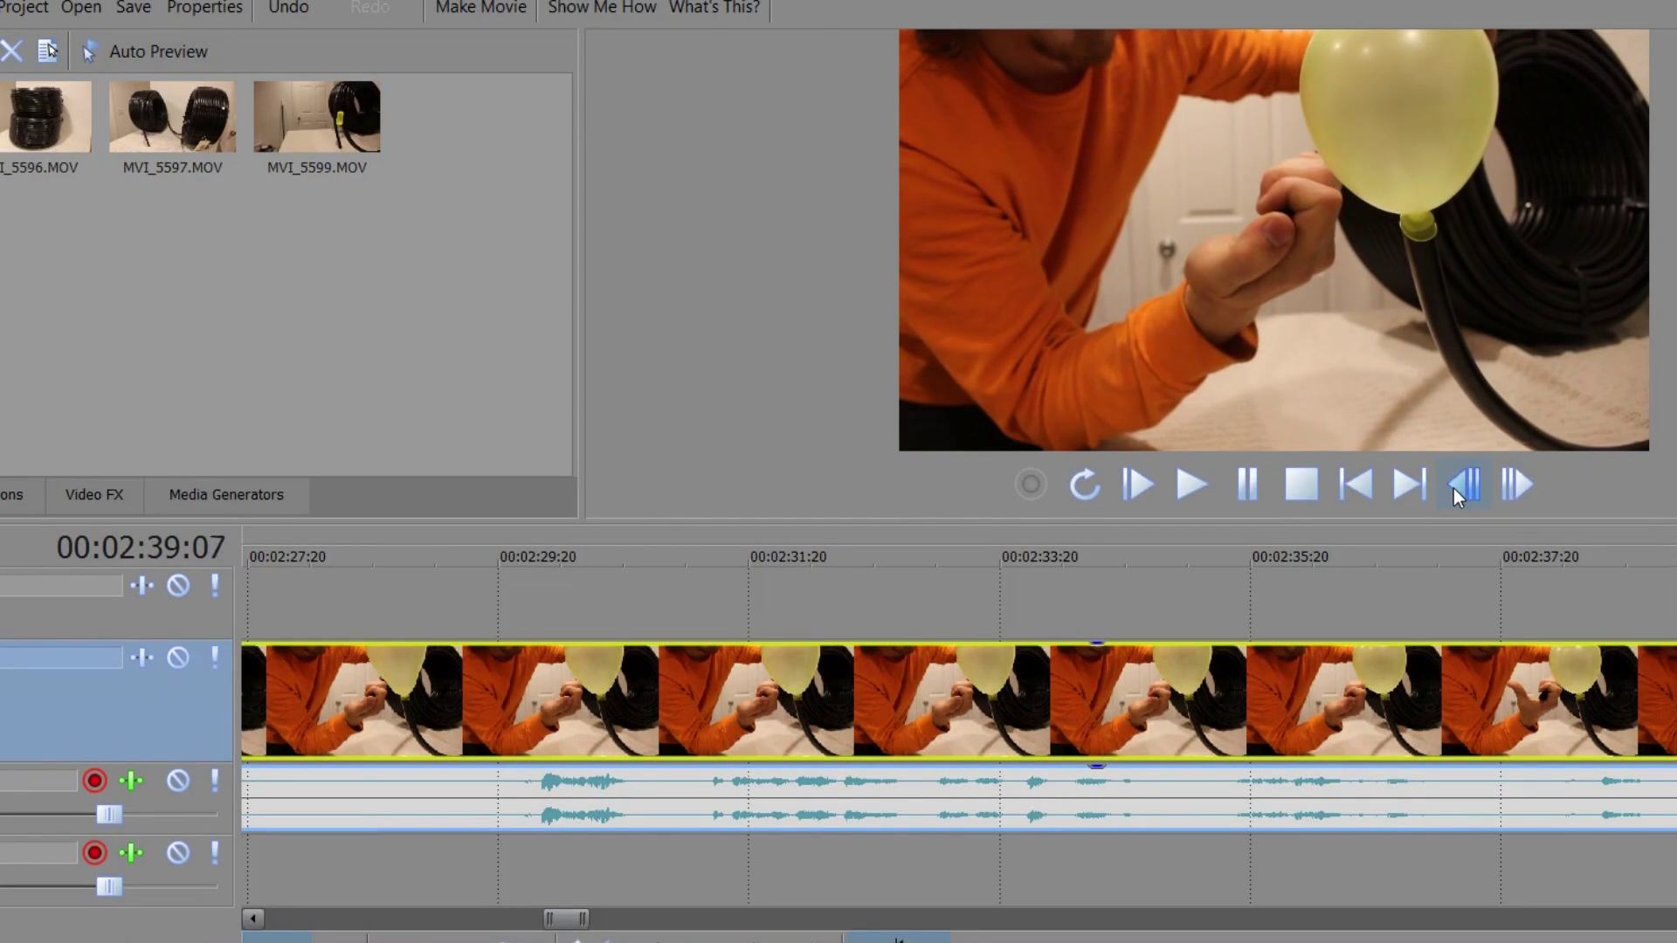
double_click(1453, 489)
left_click(1454, 490)
double_click(1523, 480)
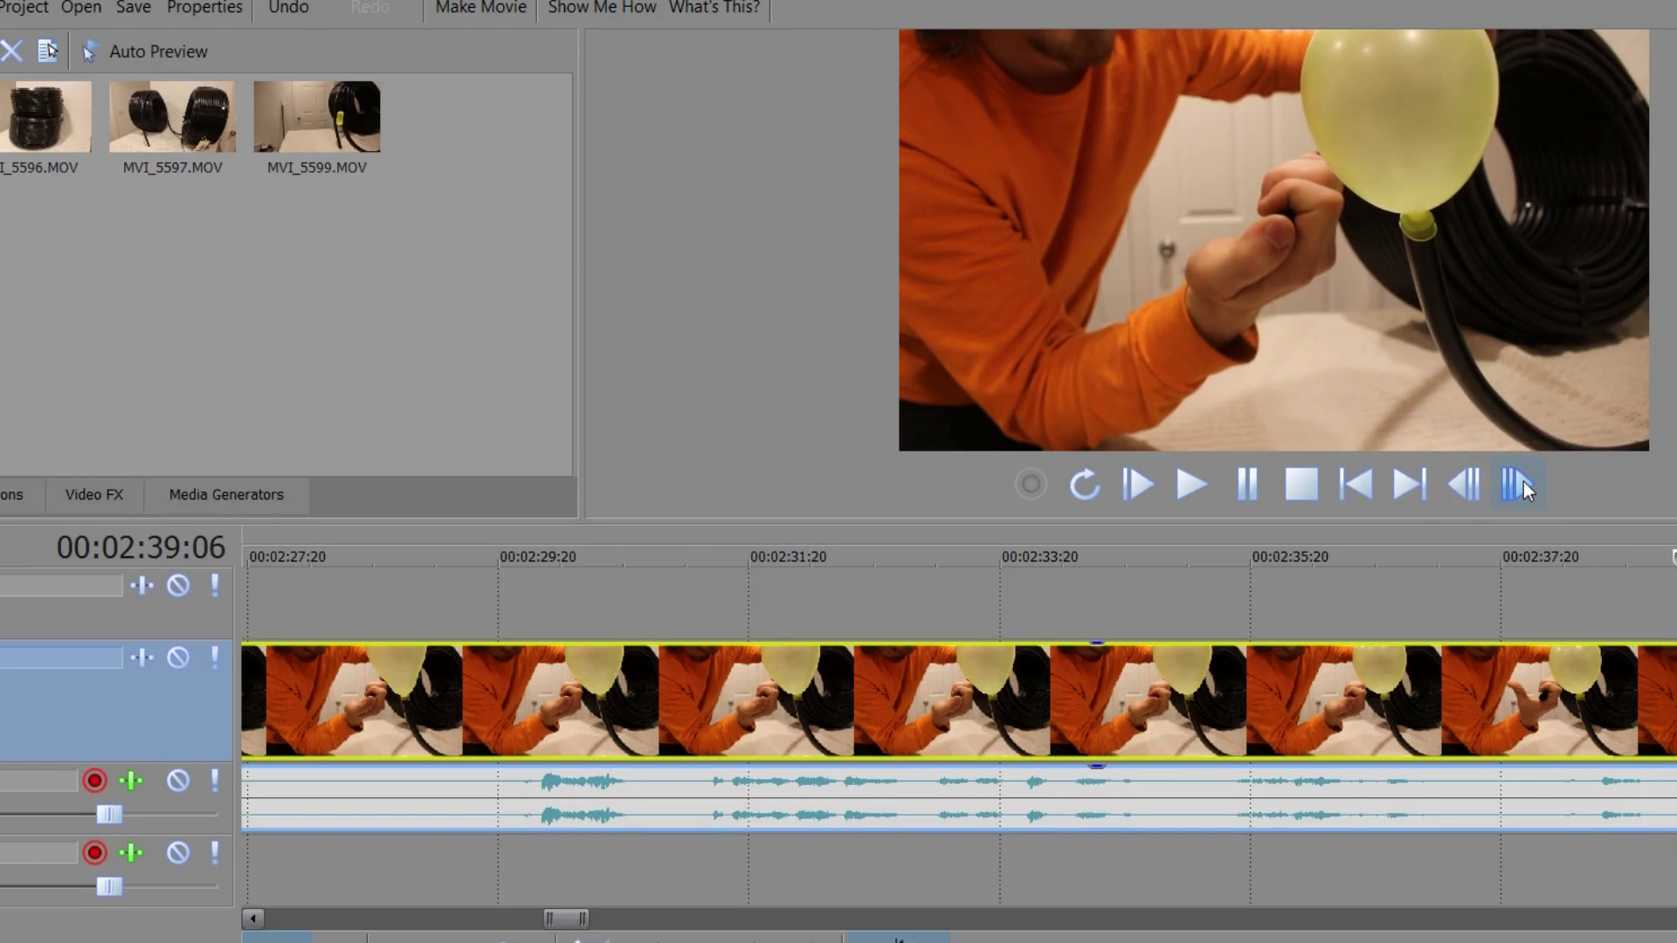
double_click(1523, 480)
left_click(1523, 480)
double_click(1523, 481)
left_click(1523, 481)
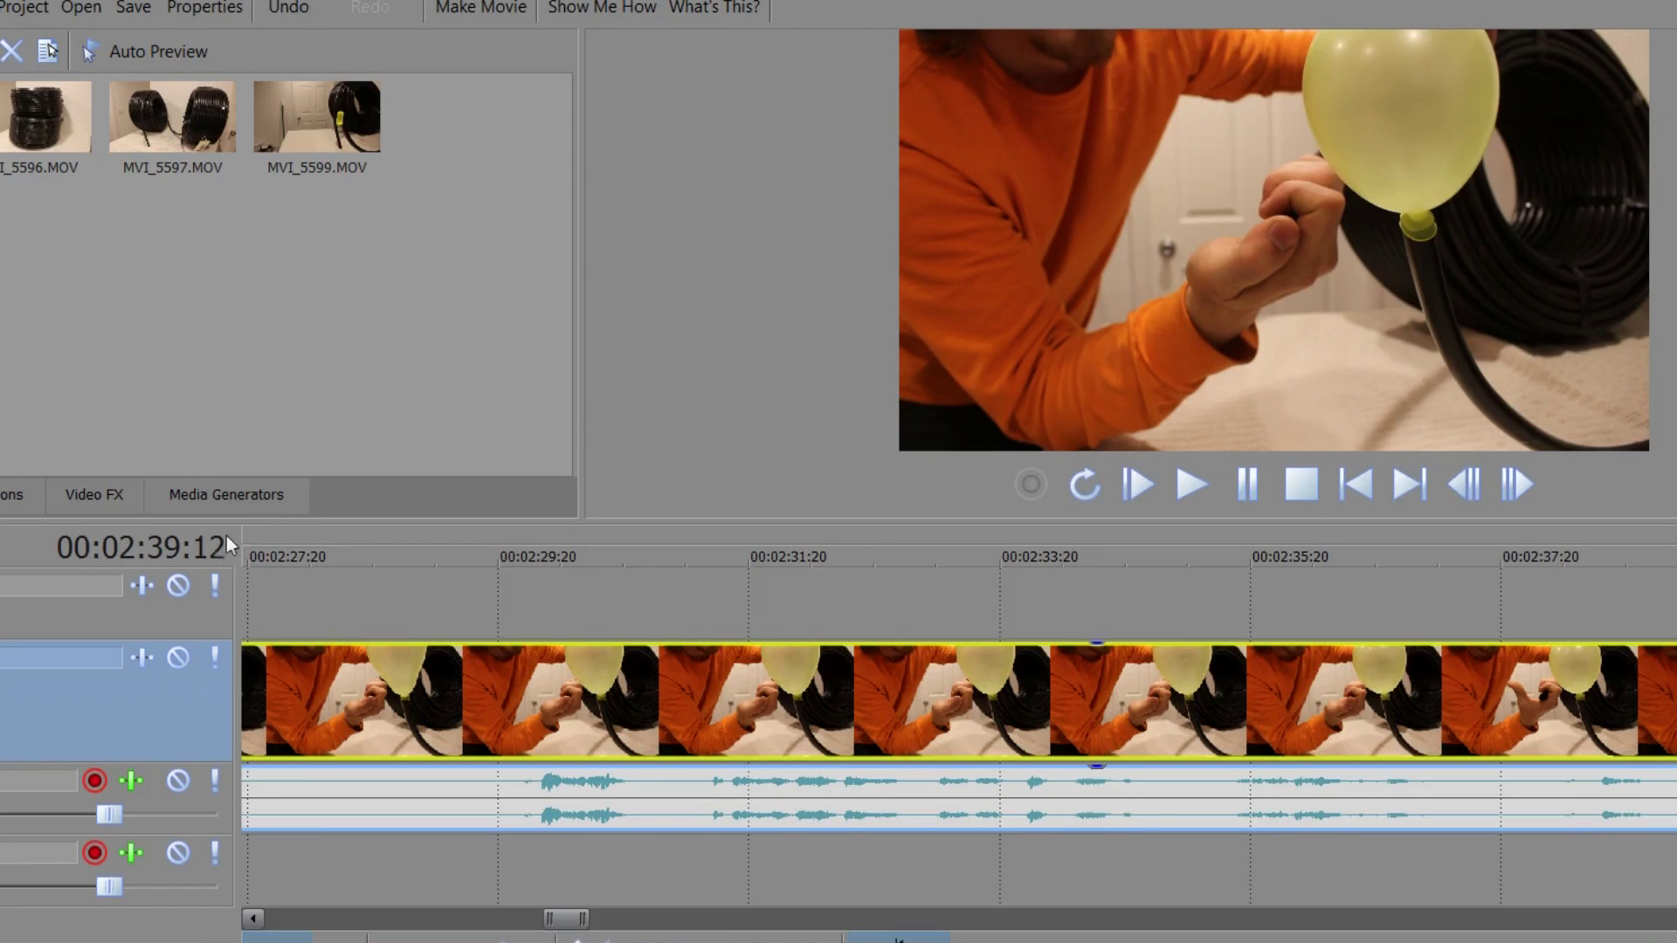
Compare the frames around 00:02:39:10 repeatedly to pinpoint the frame in which the balloon first changes
left_click(1460, 482)
left_click(1516, 484)
left_click(1471, 483)
left_click(1471, 483)
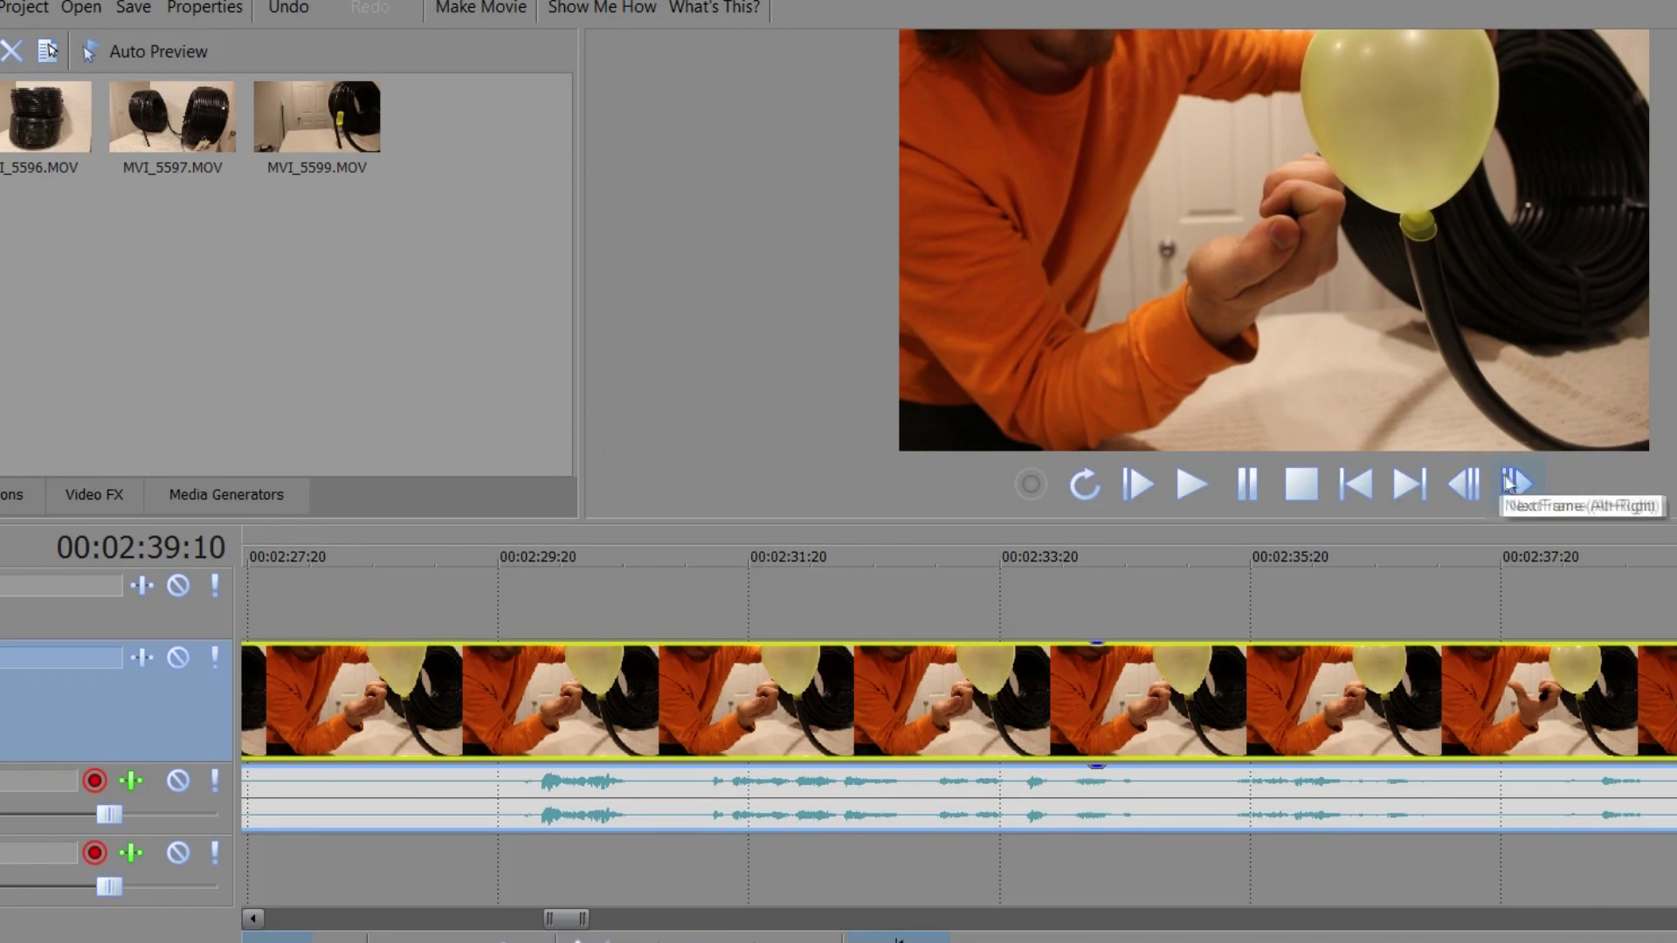
left_click(1515, 480)
left_click(1515, 481)
double_click(1479, 483)
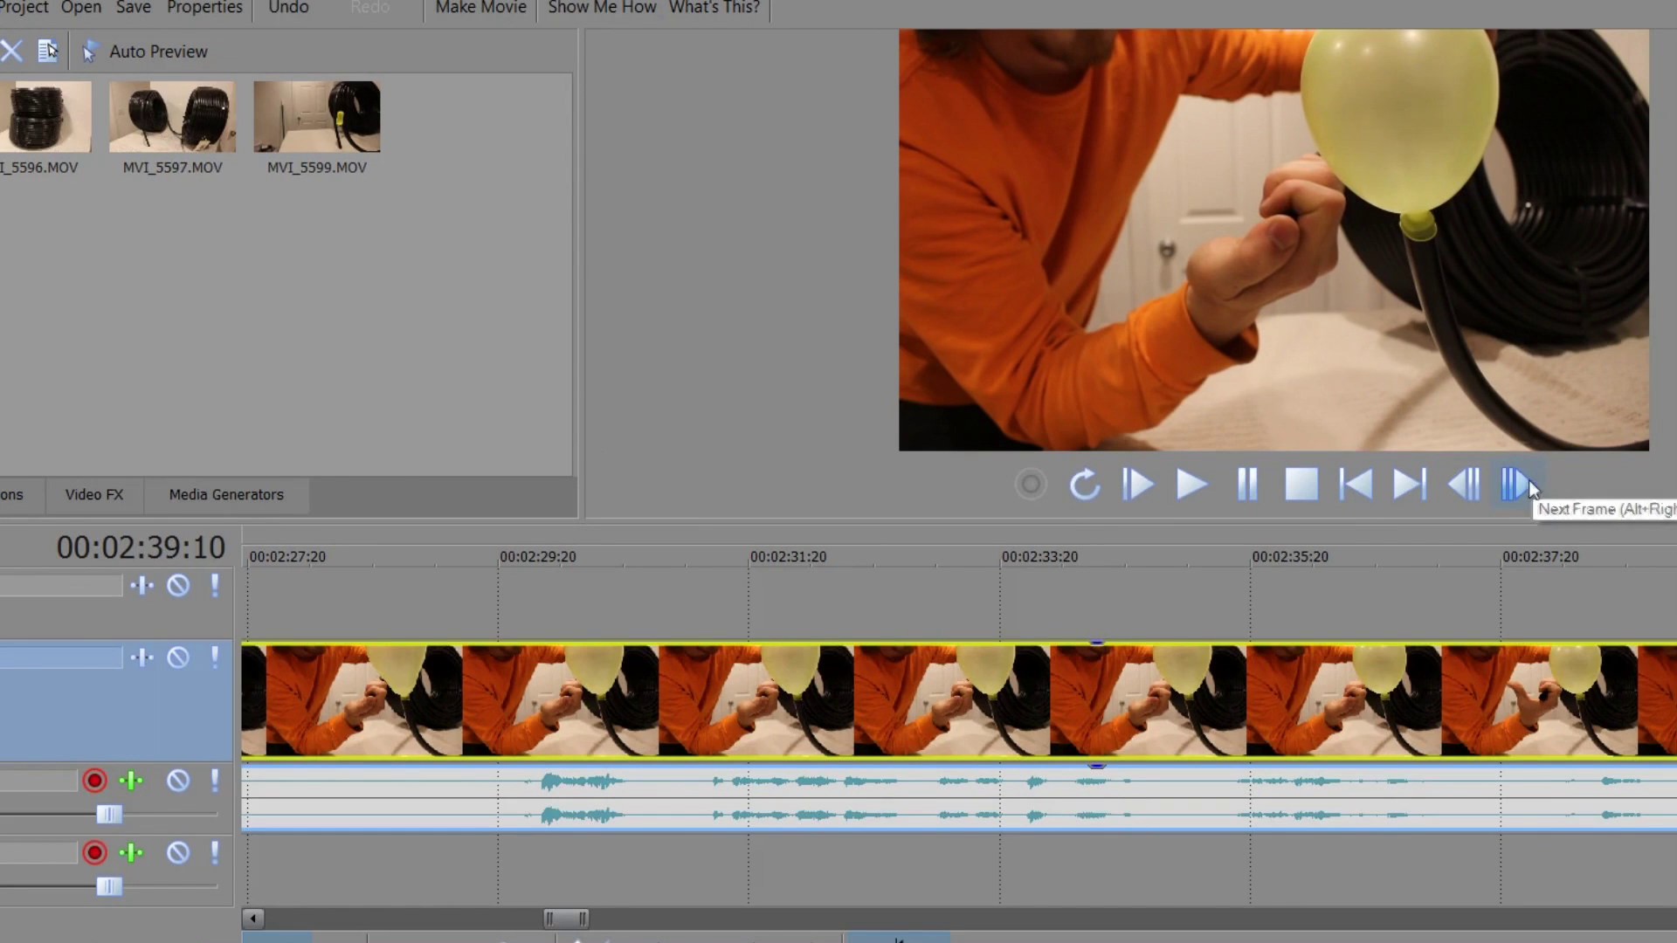
triple_click(1523, 482)
left_click(1469, 485)
triple_click(1469, 485)
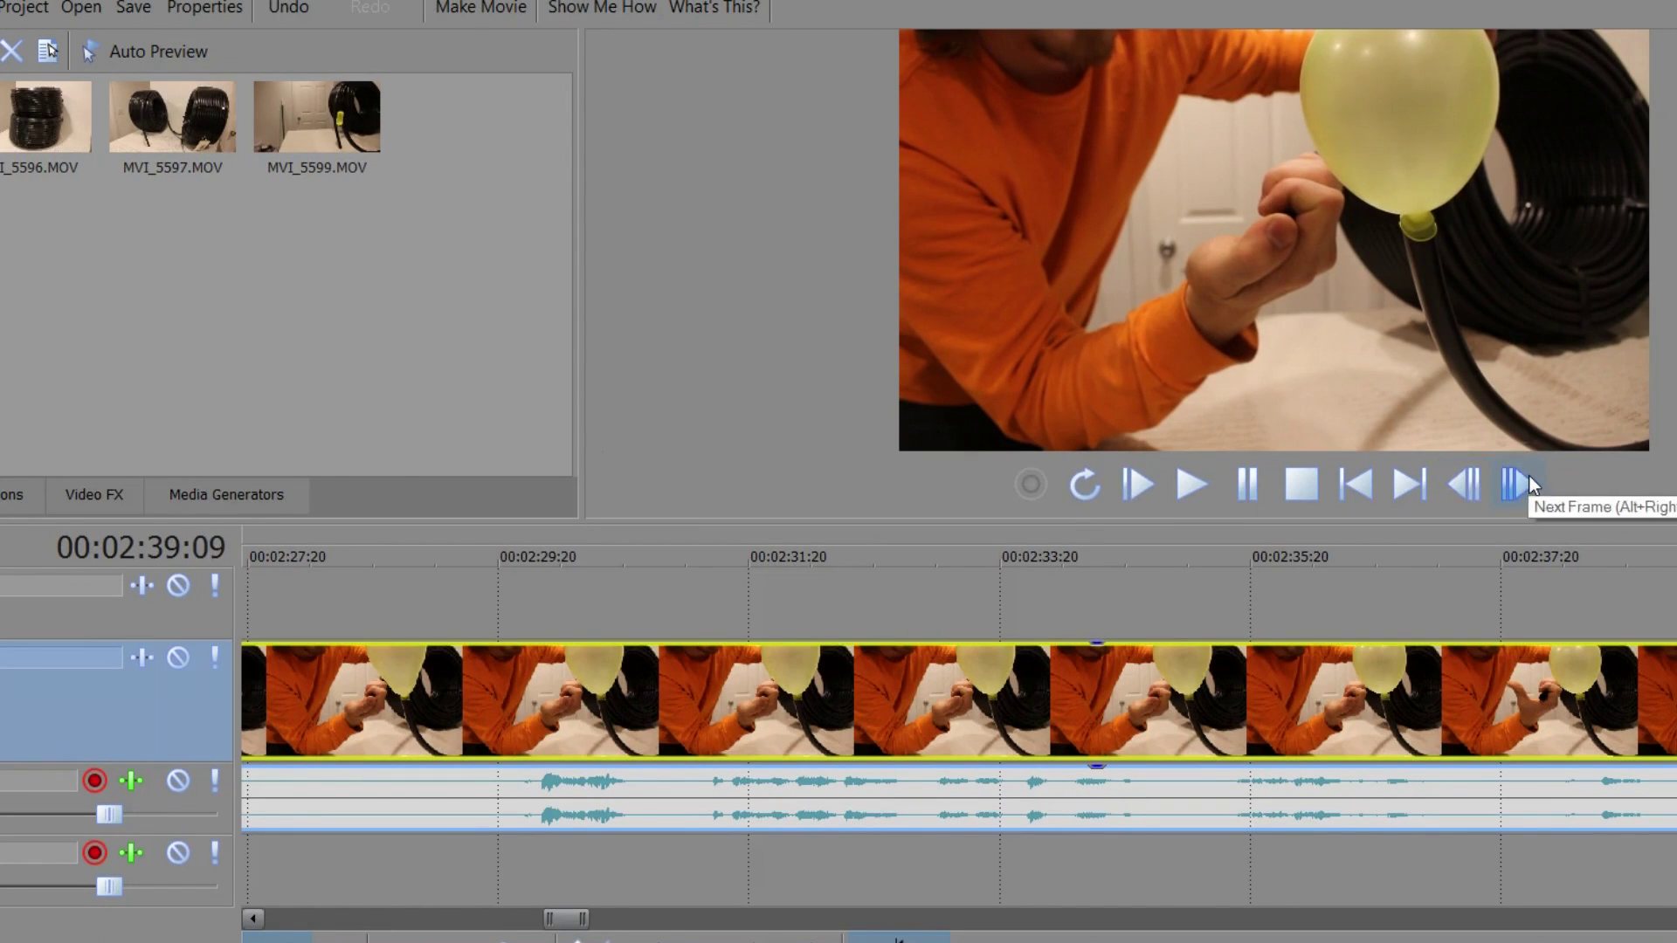
triple_click(1528, 475)
left_click(1530, 475)
triple_click(1466, 489)
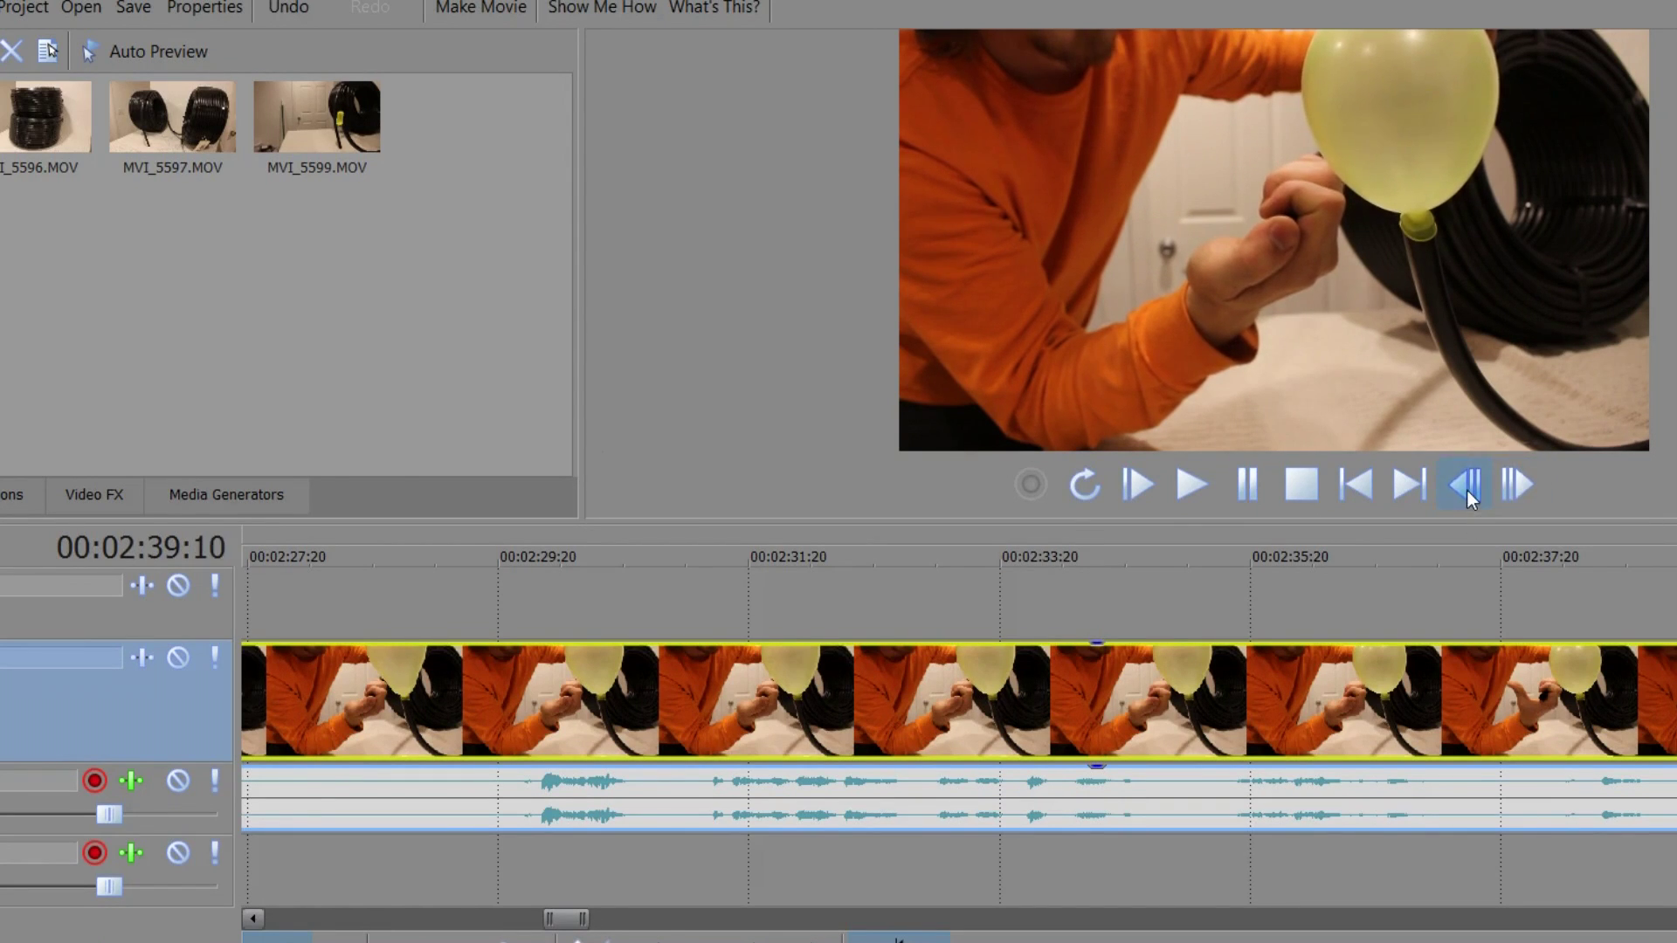
double_click(1521, 490)
double_click(1521, 490)
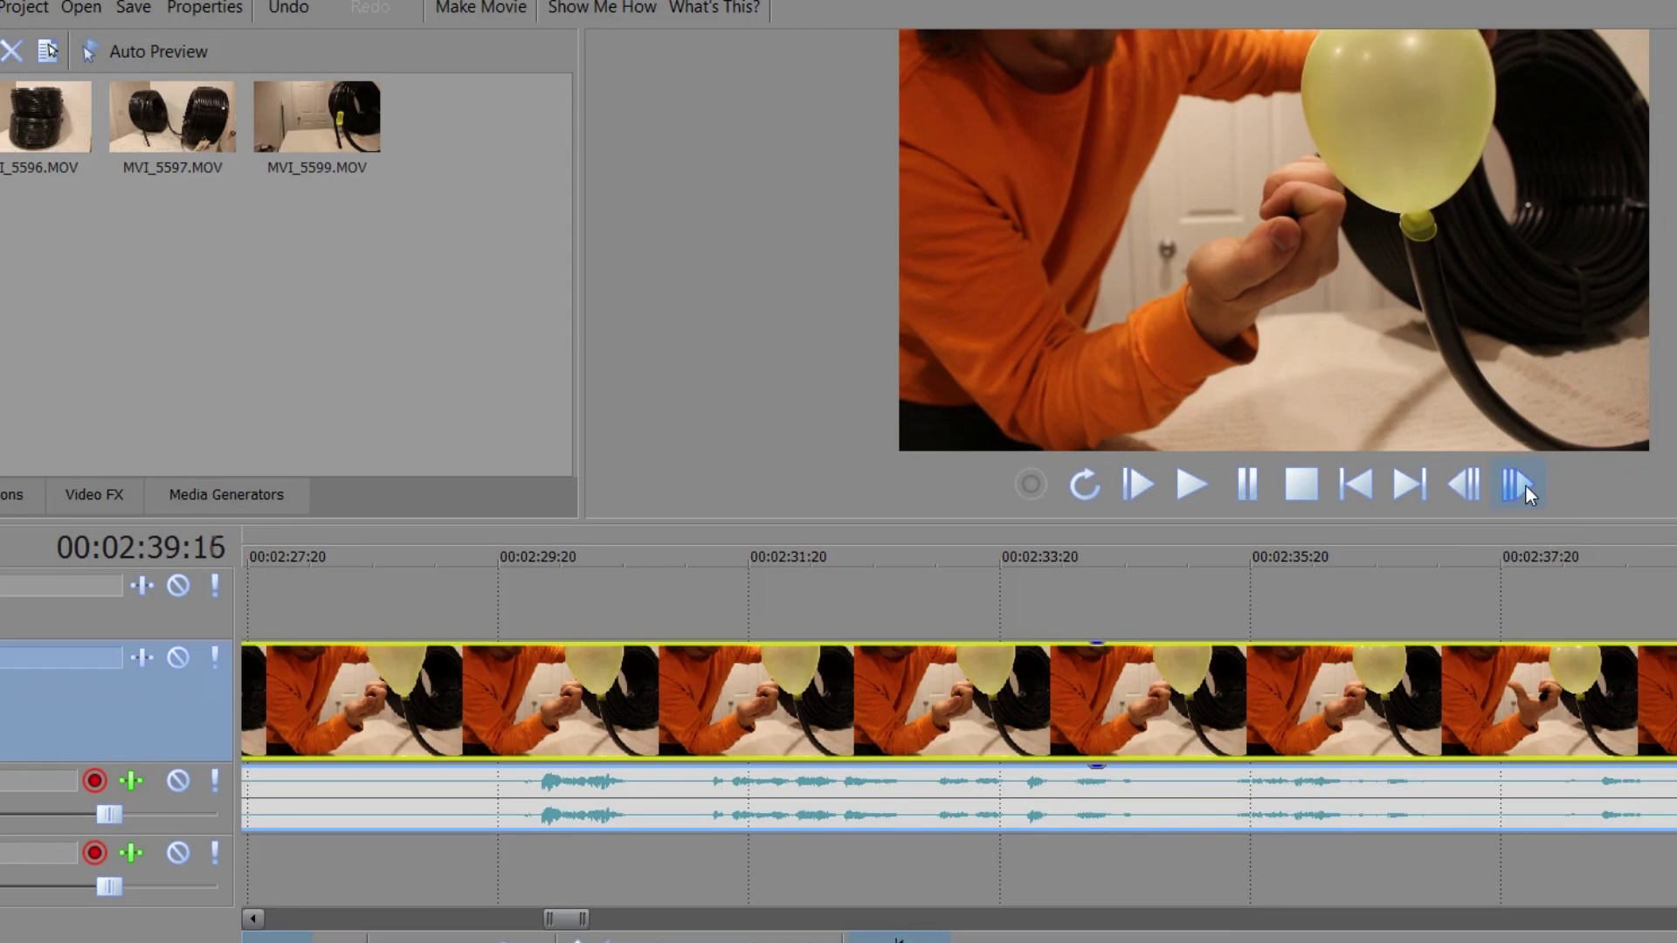
double_click(1527, 487)
triple_click(1467, 476)
triple_click(1467, 476)
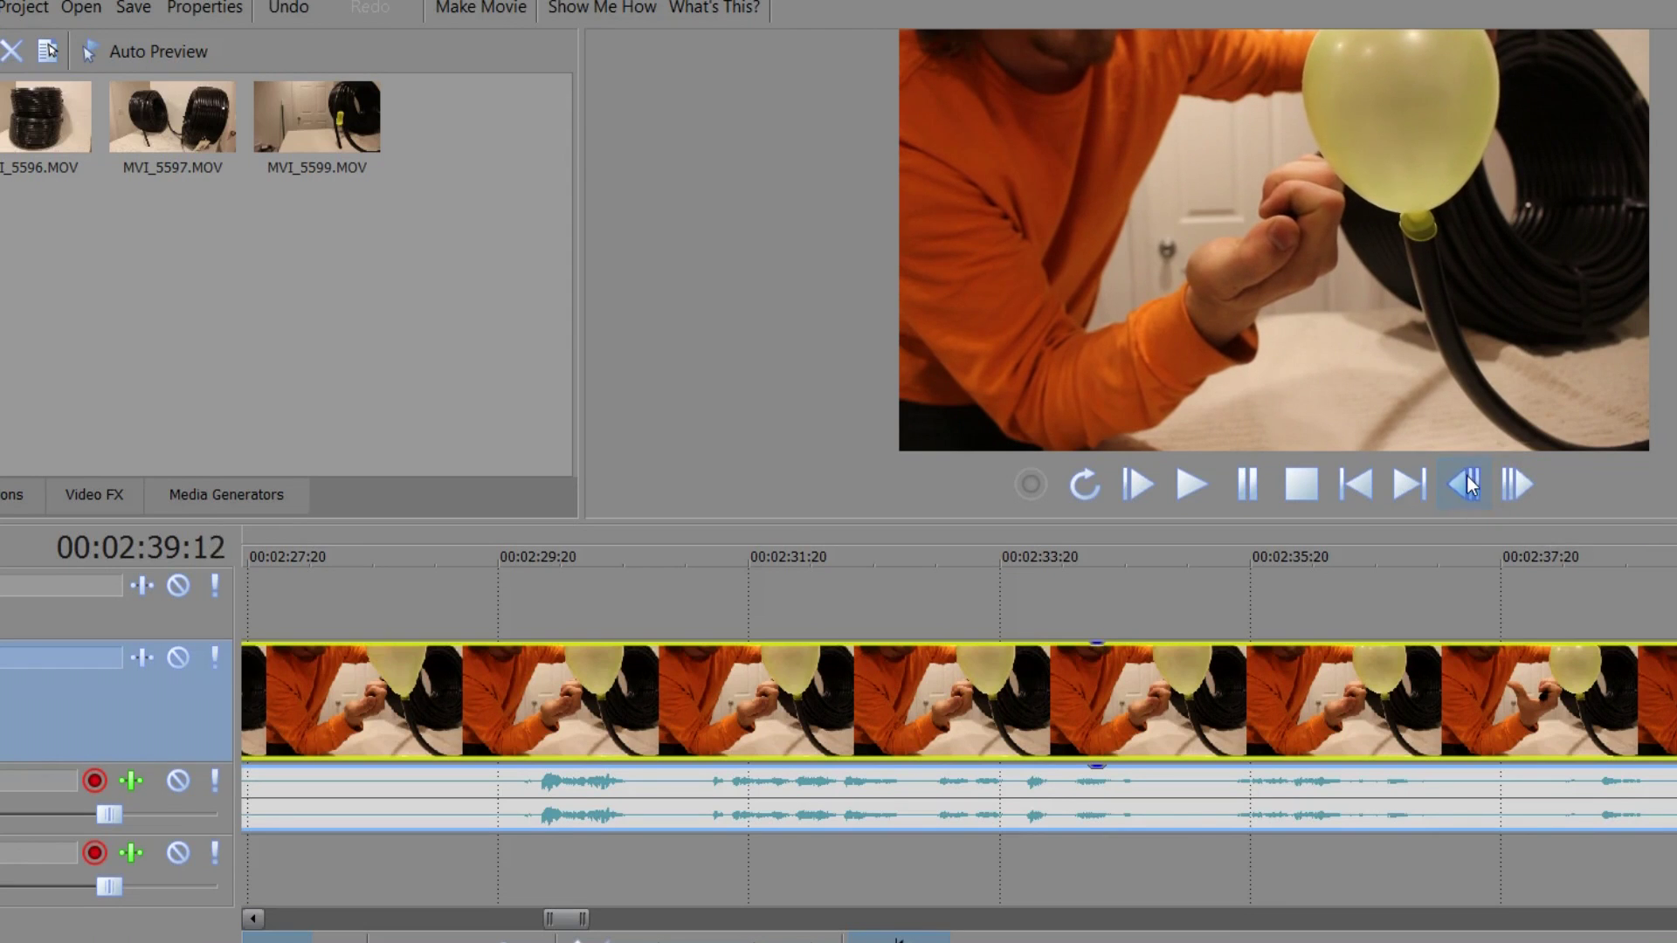
left_click(1466, 475)
double_click(1514, 485)
triple_click(1515, 485)
left_click(1514, 486)
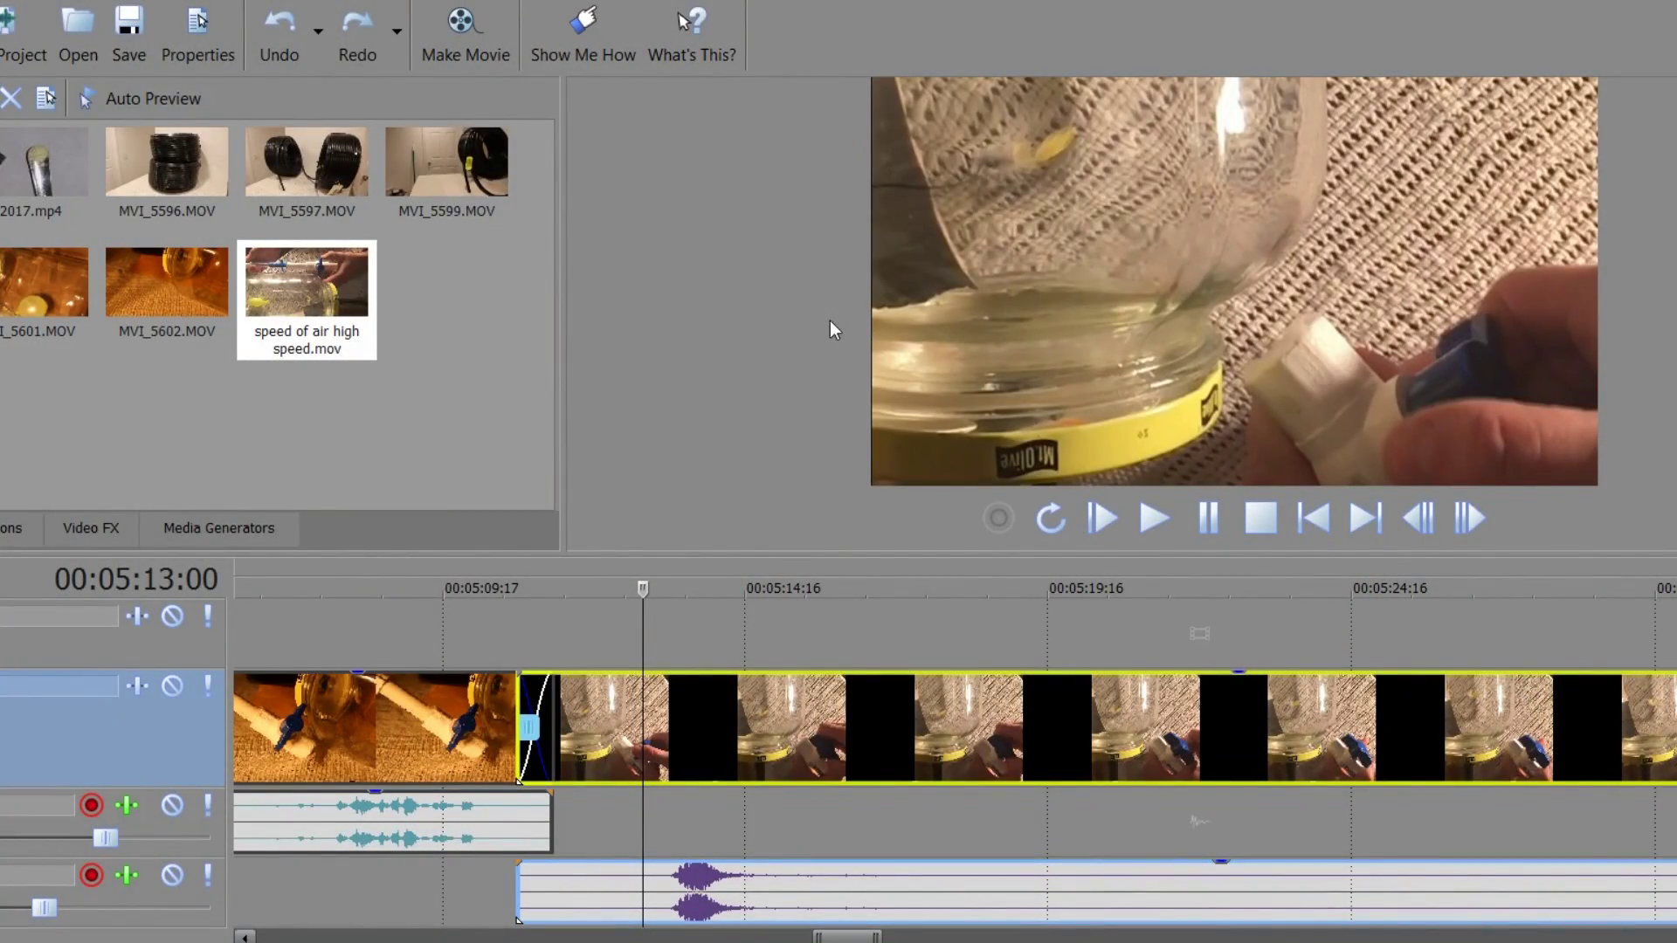
Advance the jar-and-valve clip frame by frame from 00:05:13:00 to 00:05:13:10, examining the valve being turned
left_click(1473, 518)
left_click(1472, 518)
left_click(1472, 518)
left_click(1472, 518)
left_click(1472, 518)
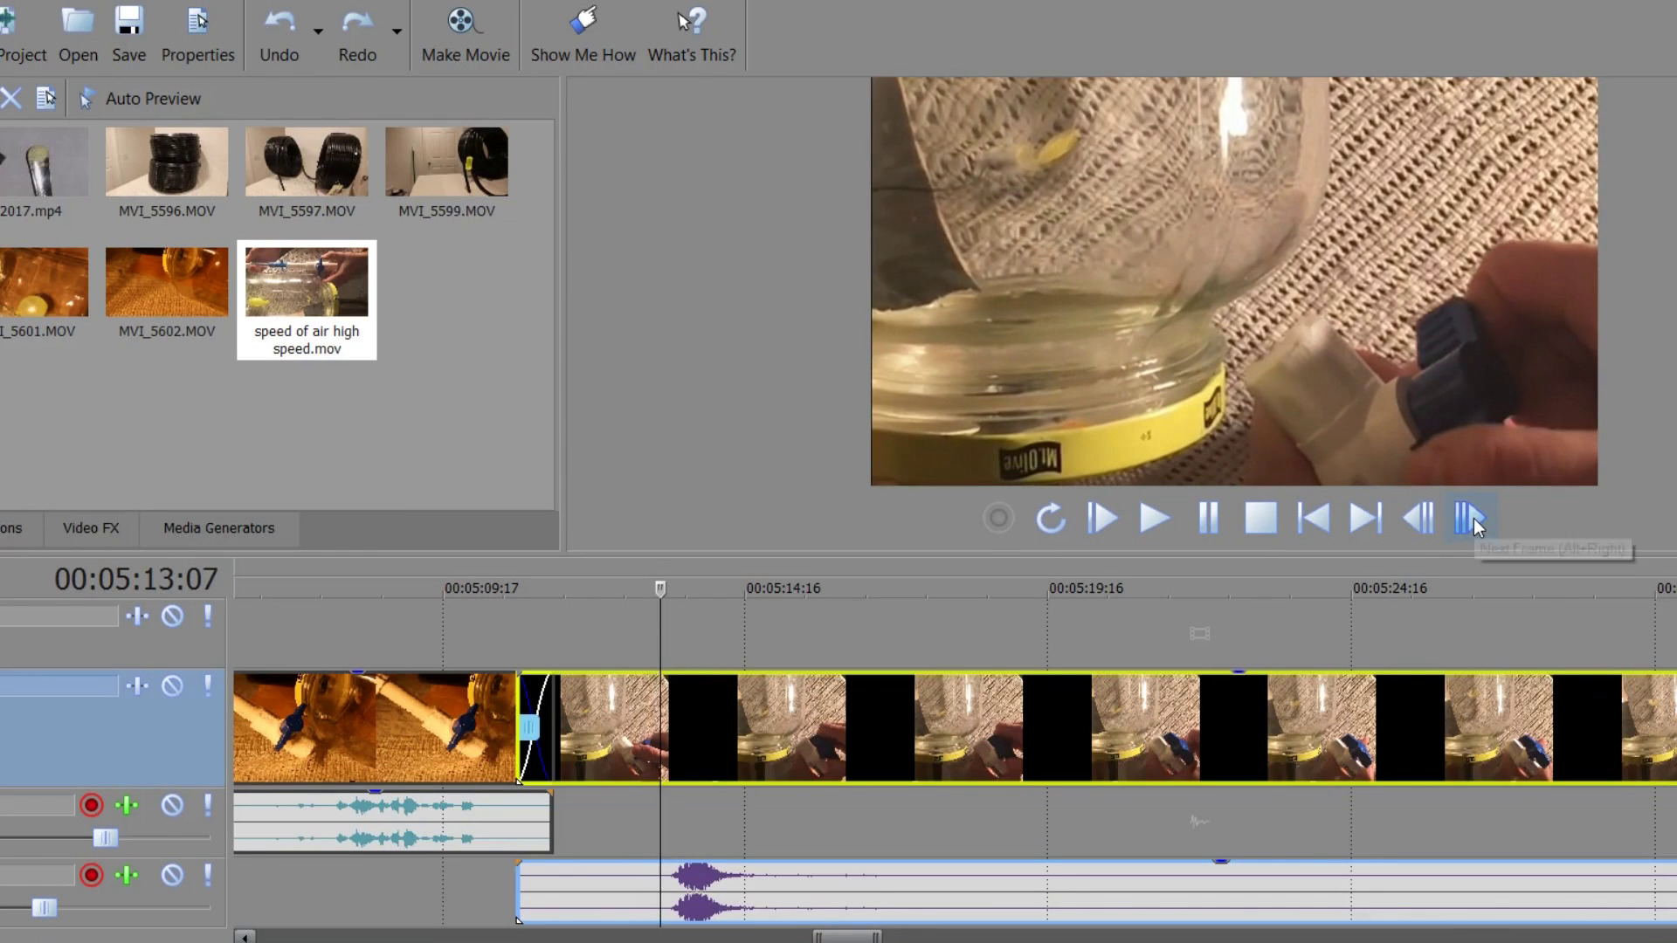
left_click(1473, 518)
left_click(1472, 518)
left_click(1473, 518)
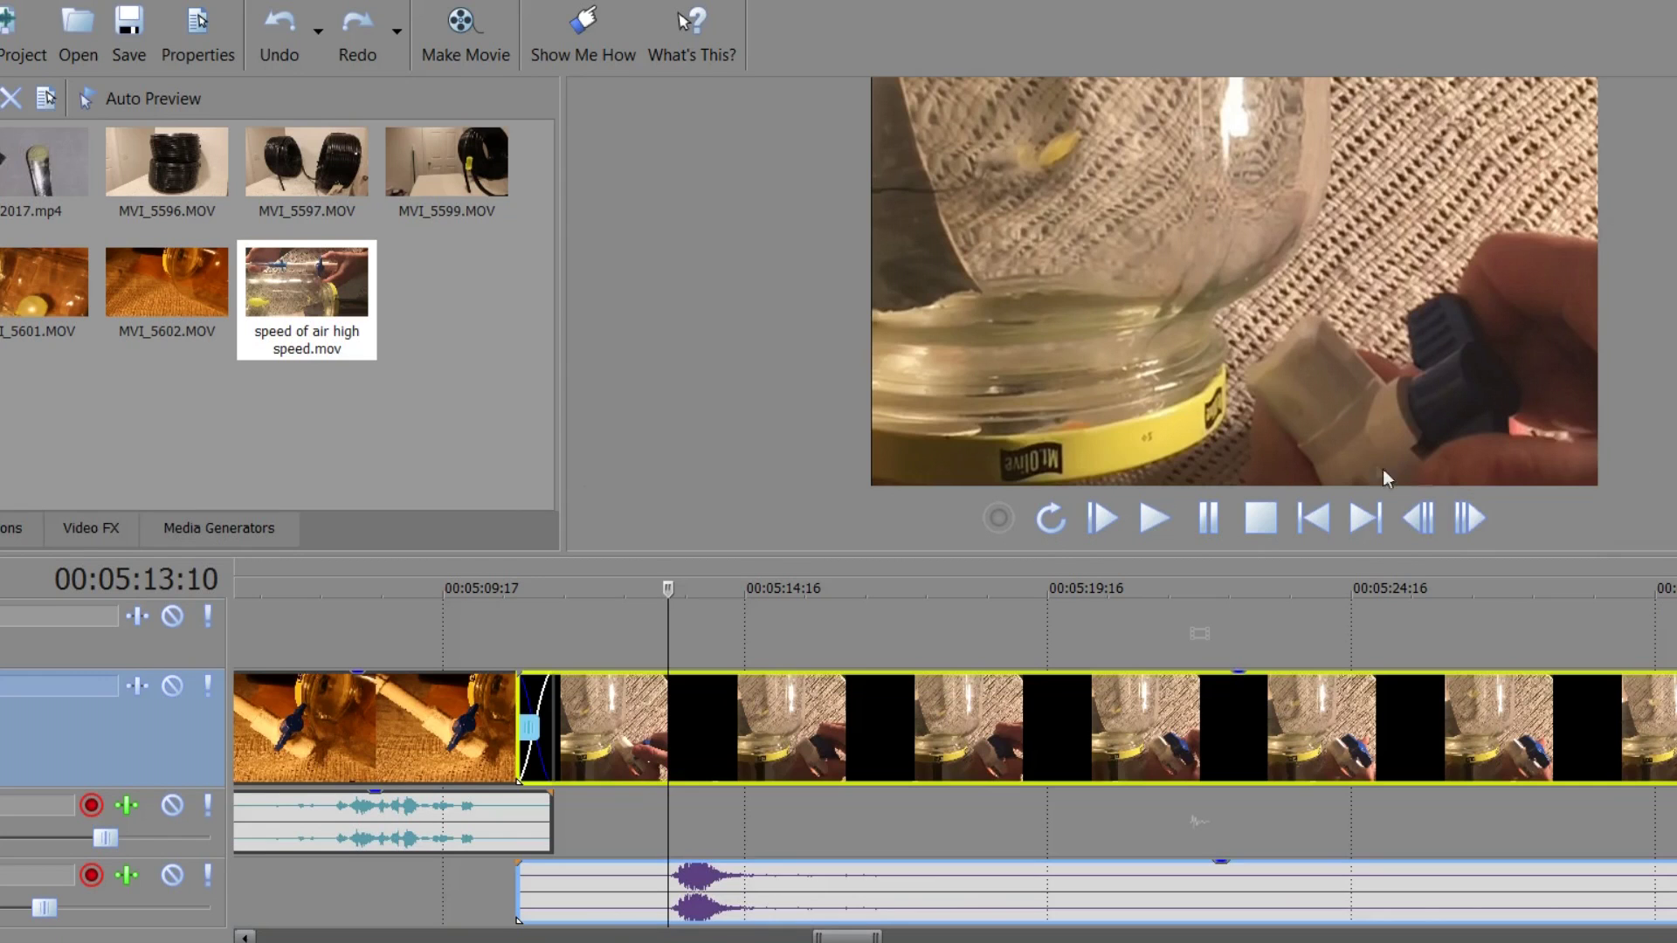
Compare neighbouring frames around 00:05:21:00 in the jar clip, examining the small balloon inside for movement
left_click(1472, 519)
left_click_drag(1473, 519, 1432, 522)
left_click(1433, 522)
left_click(1433, 522)
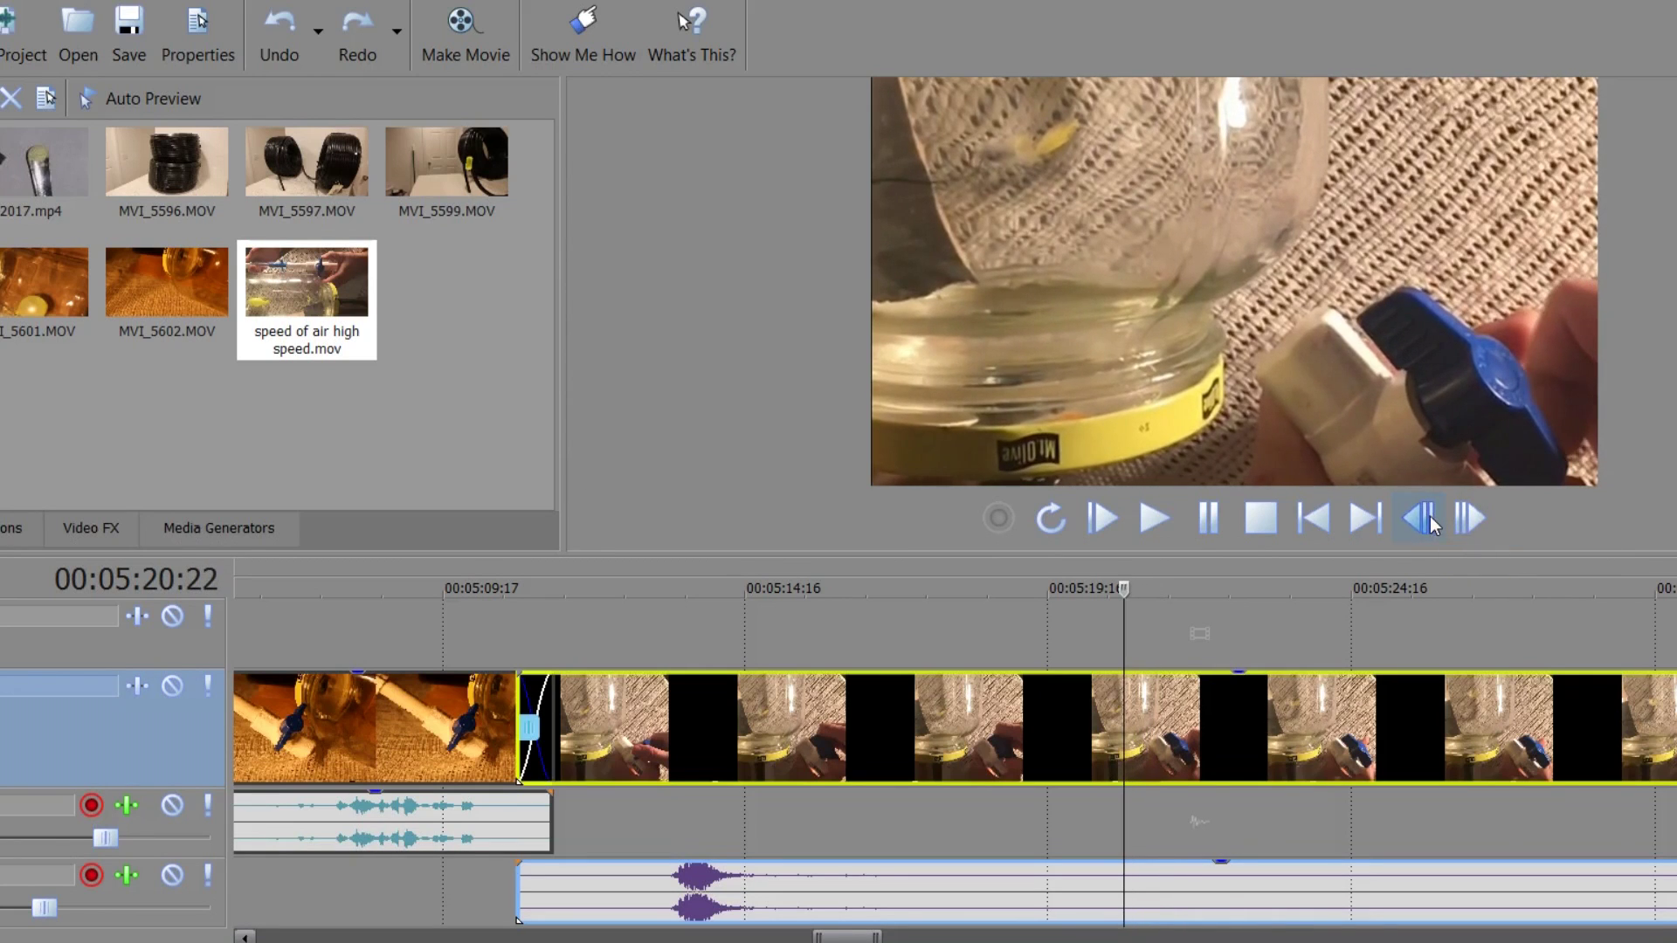
left_click(1483, 519)
left_click(1483, 519)
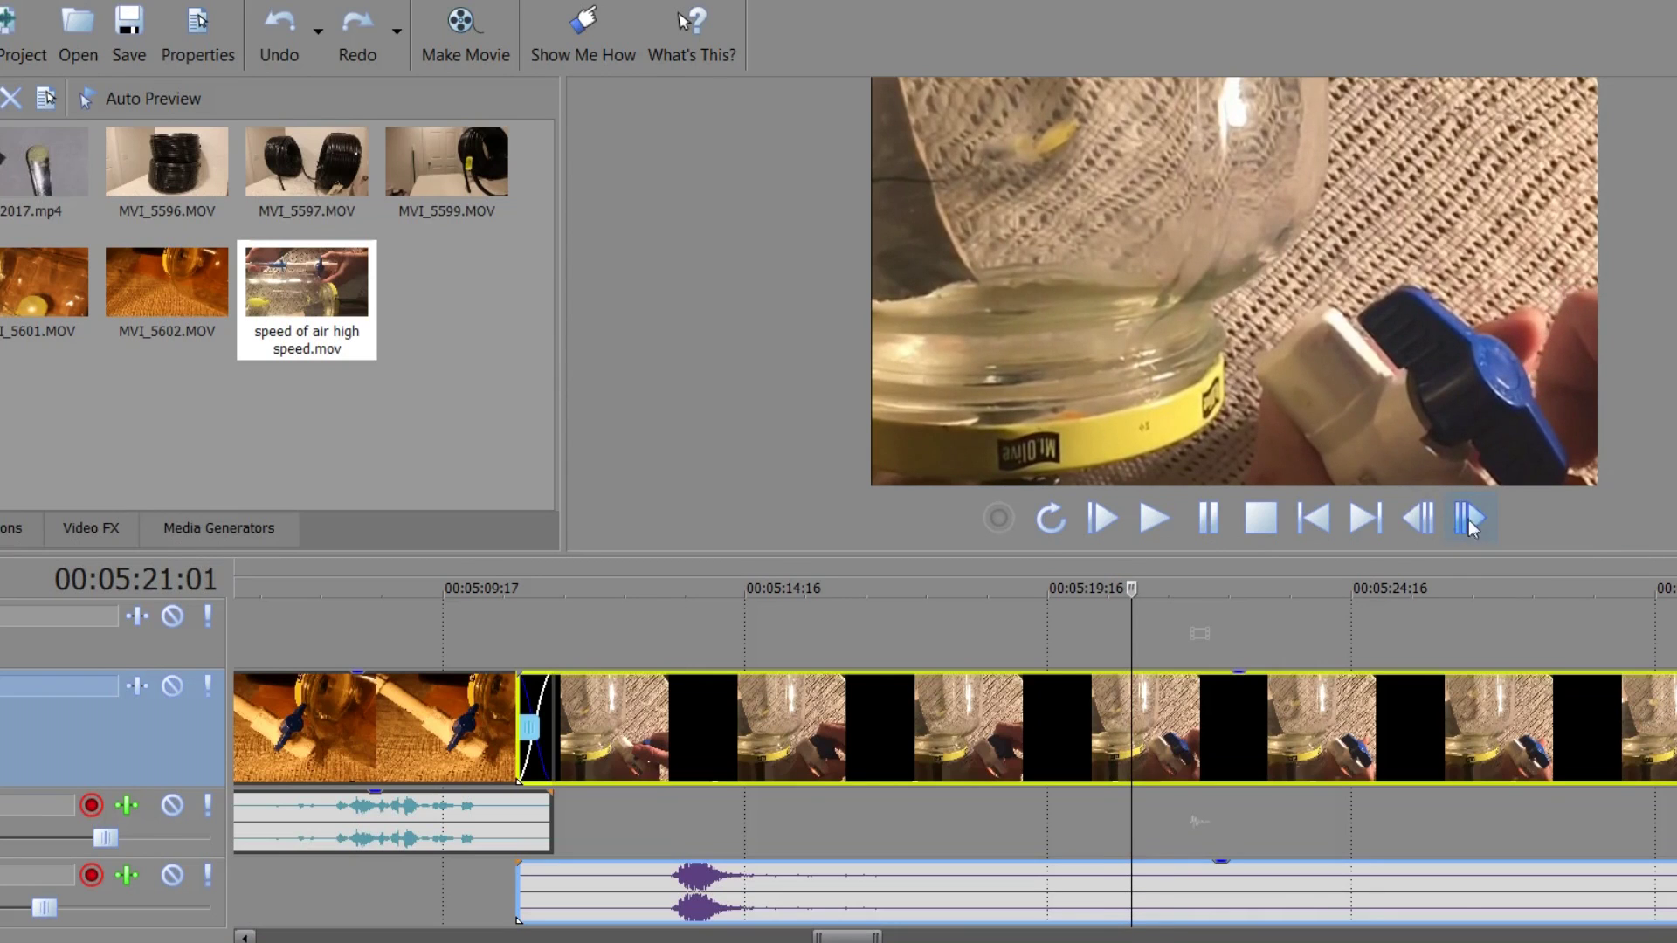
left_click(1419, 521)
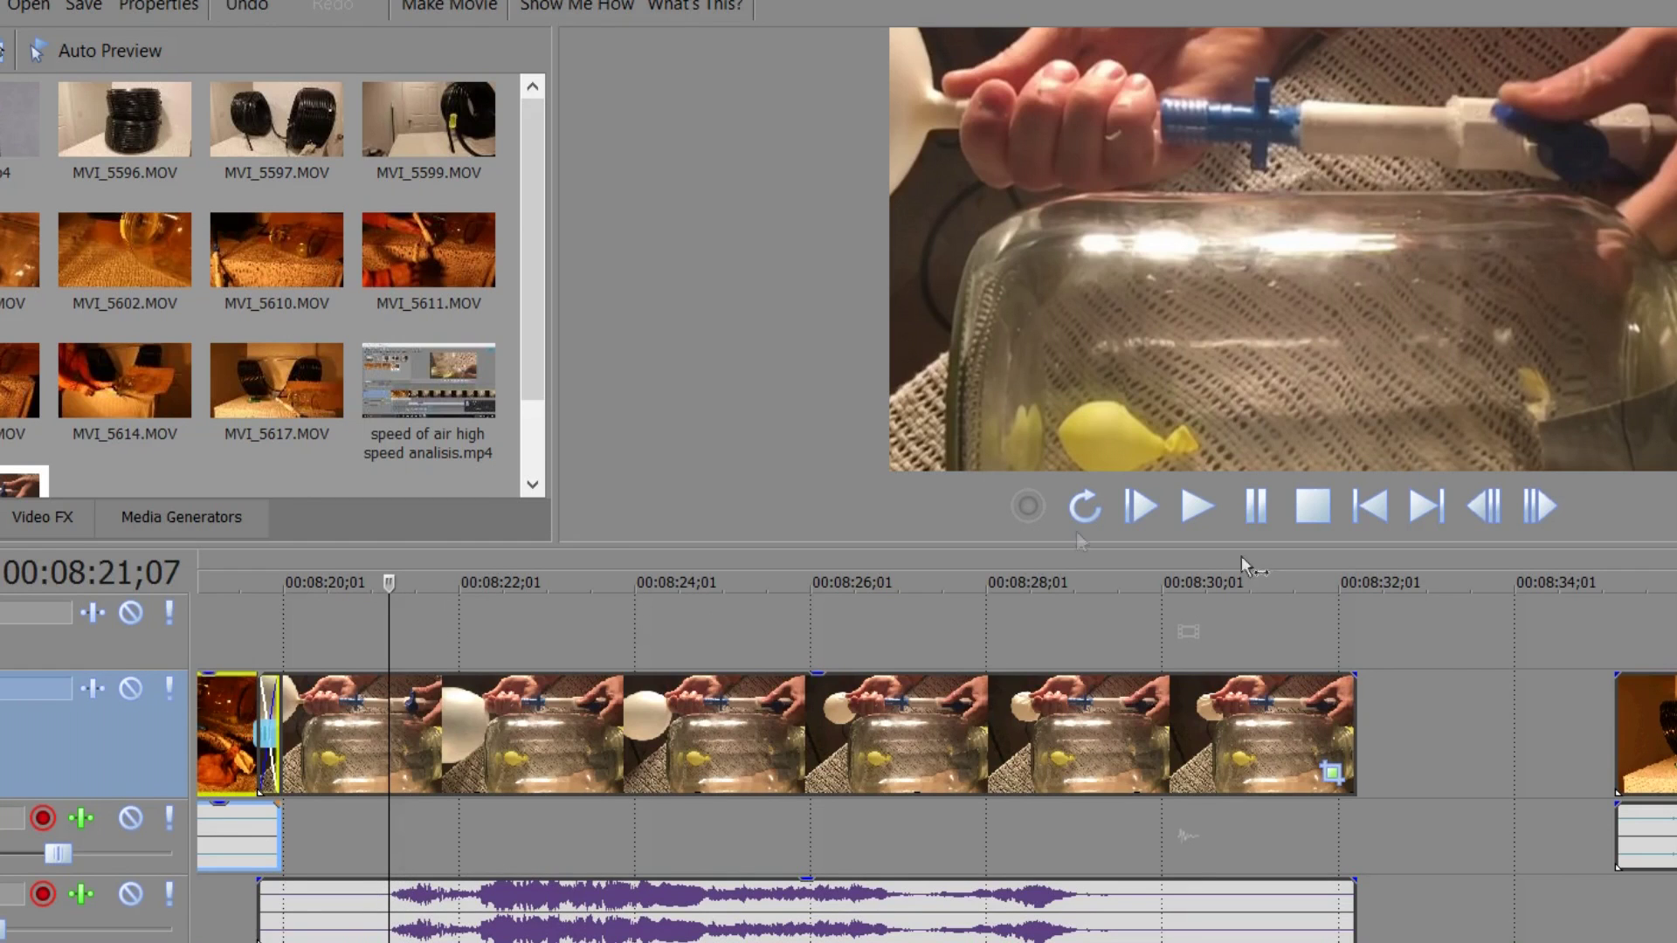
Examine the white balloon and valve above the jar frame by frame between 00:08:21;07 and 00:08:25;26
left_click(1548, 495)
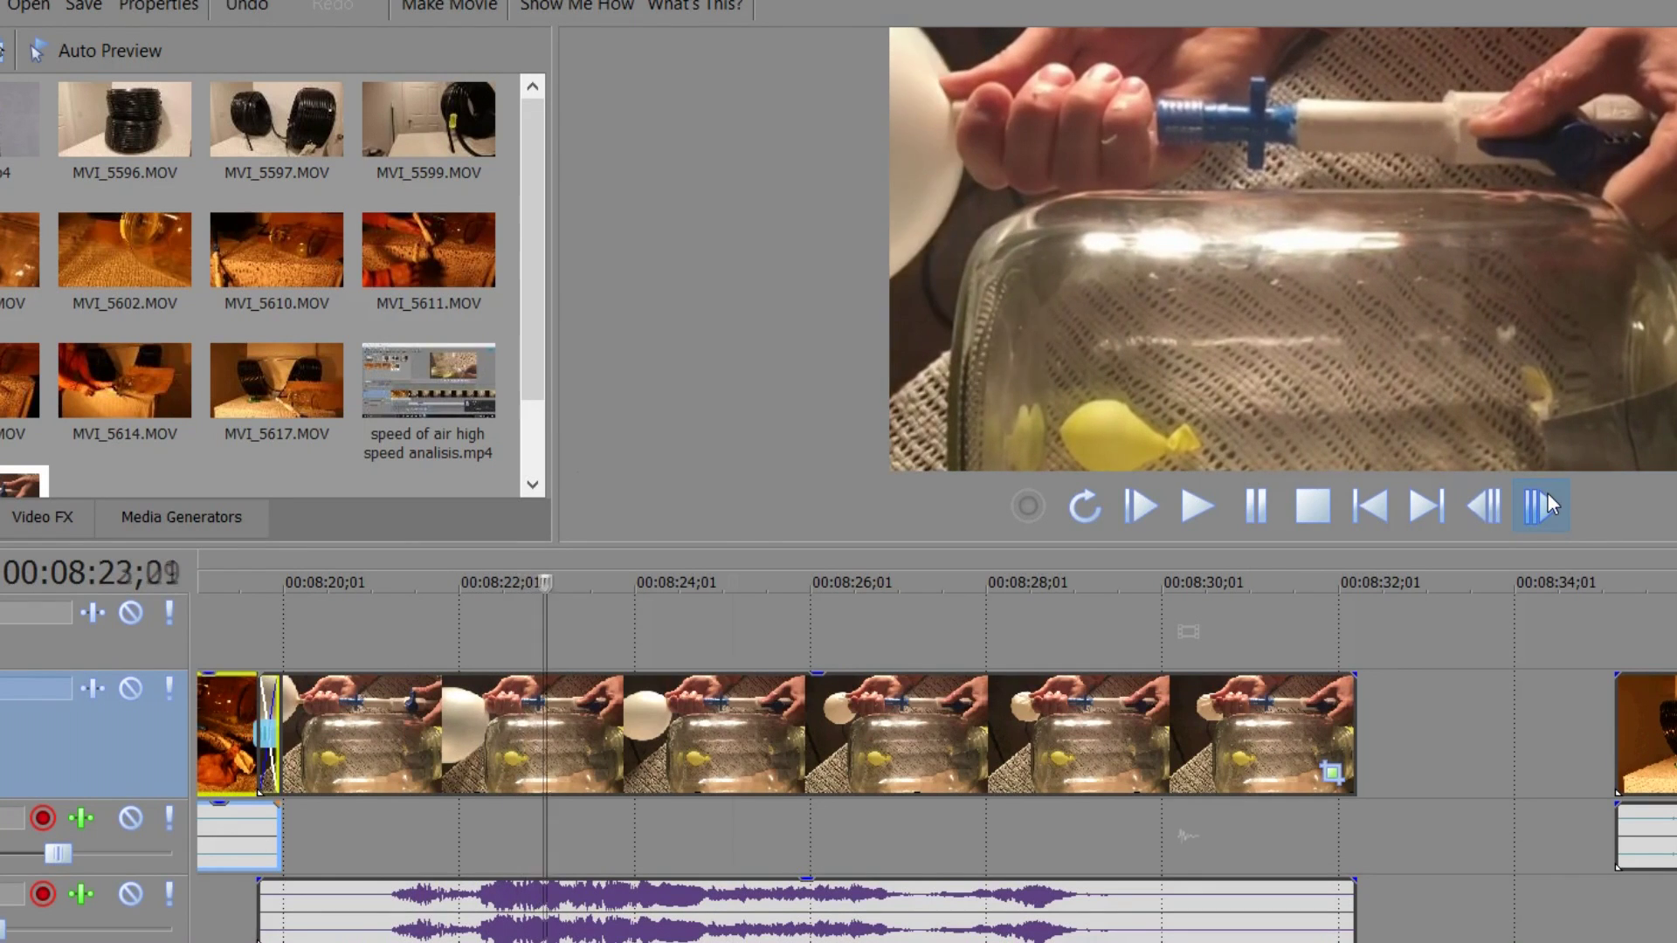
left_click(1539, 504)
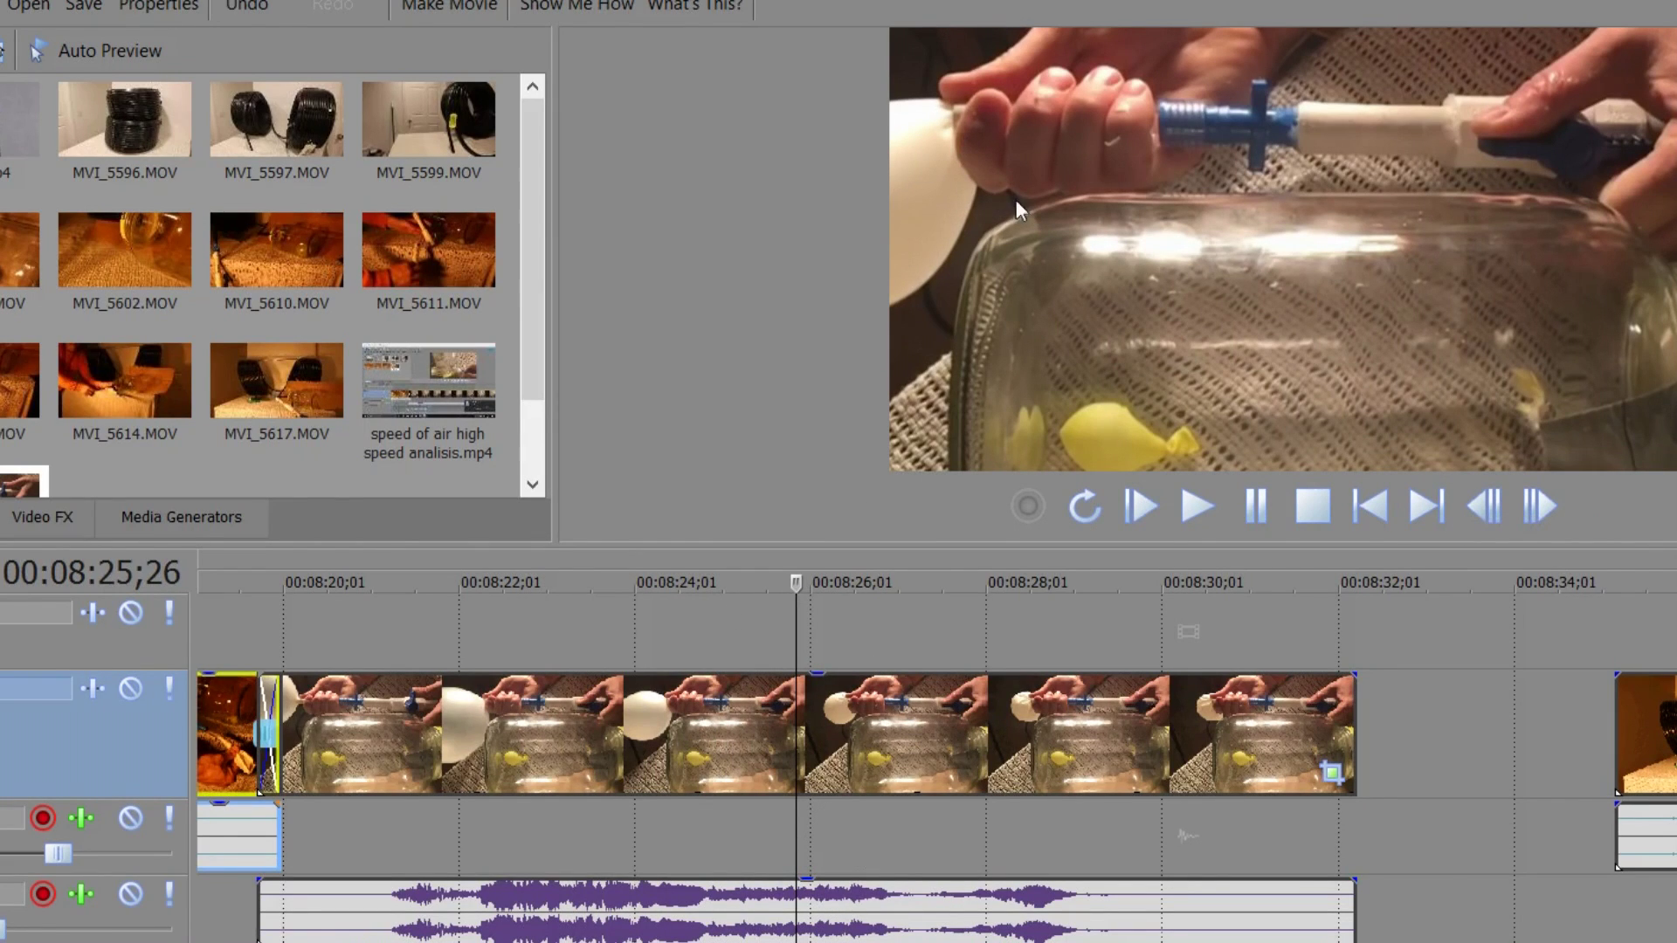
left_click(1485, 506)
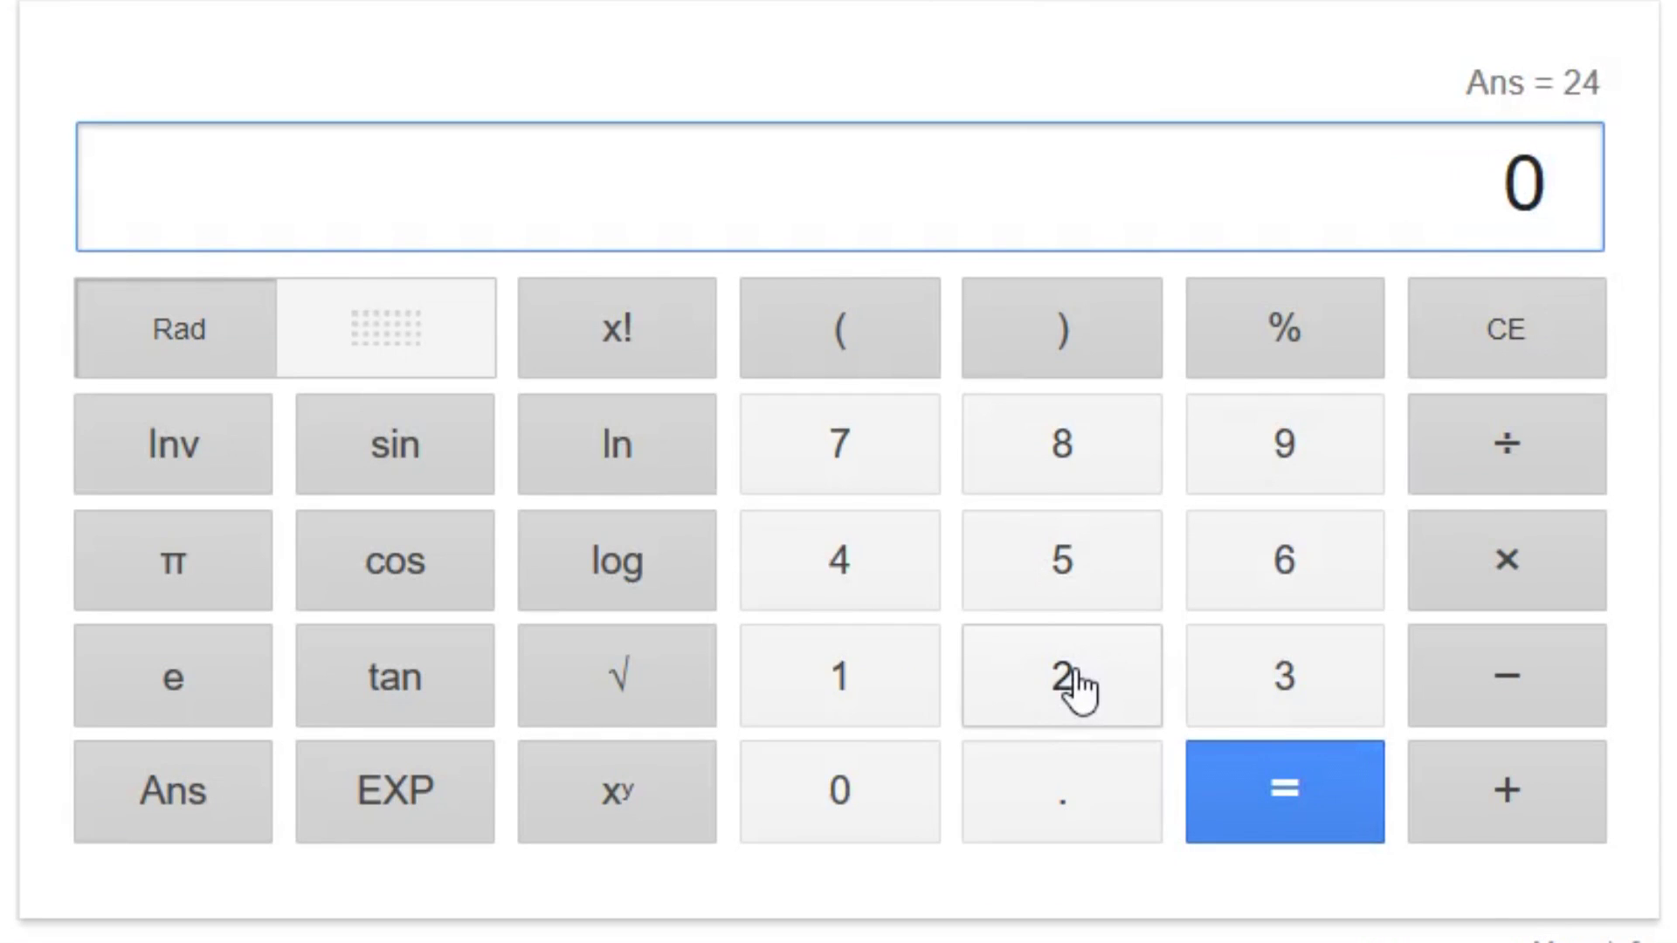
Calculate 24 - 21 in the online calculator
left_click(1077, 686)
left_click(887, 559)
left_click(1515, 684)
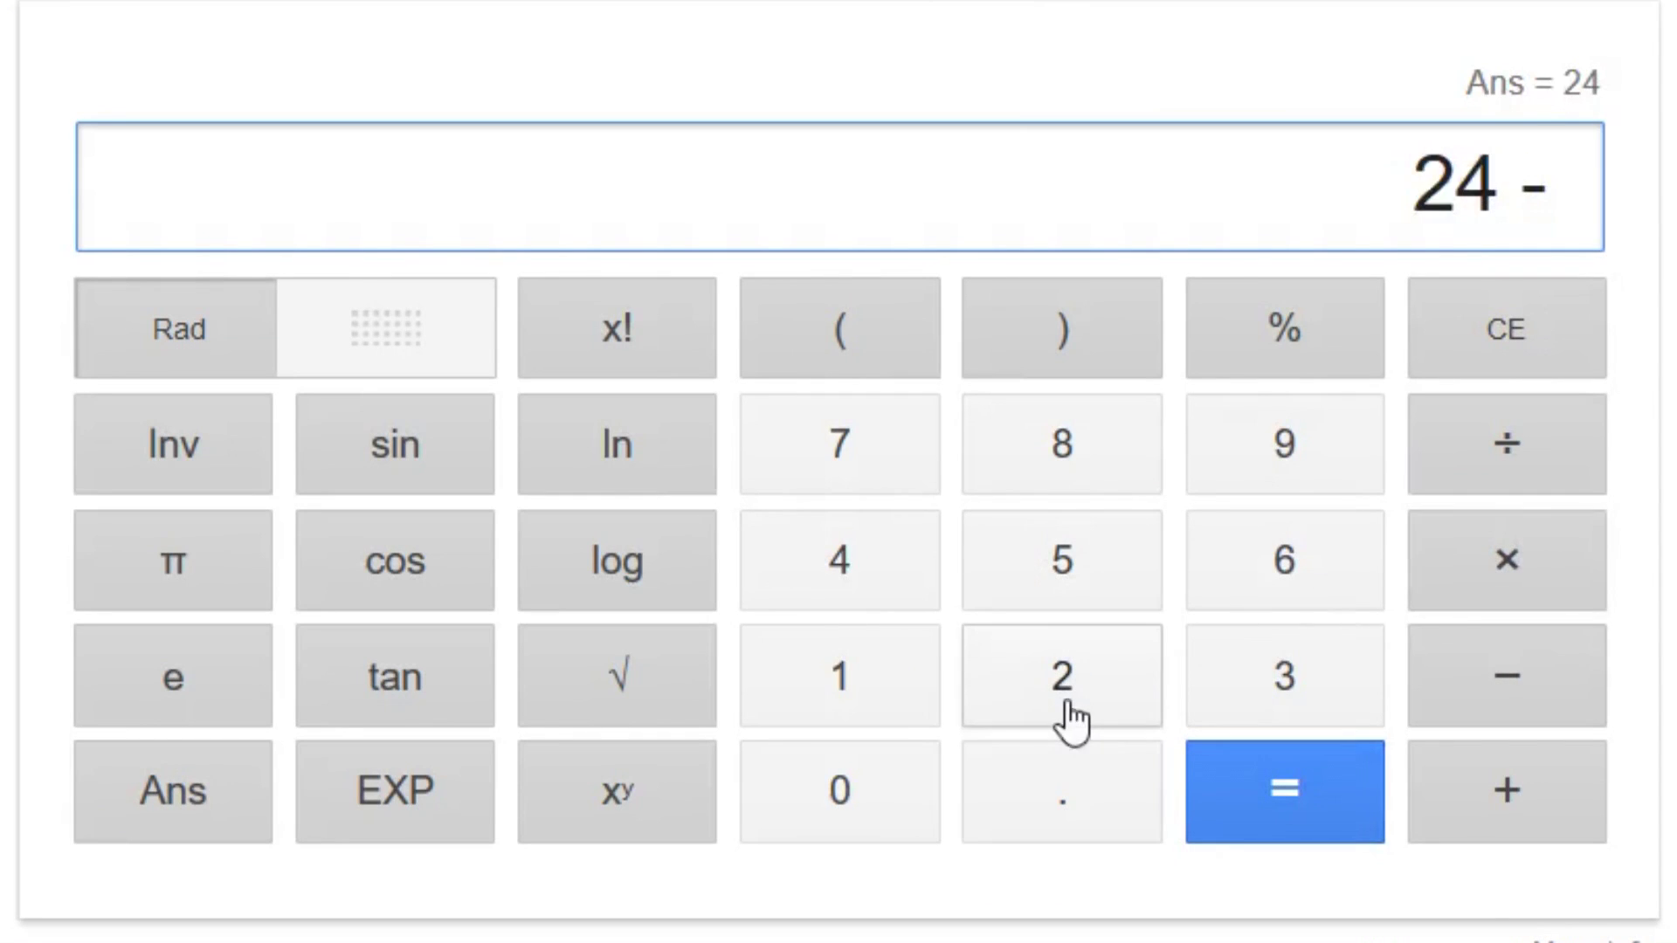
left_click(1071, 716)
left_click(857, 685)
left_click(1277, 834)
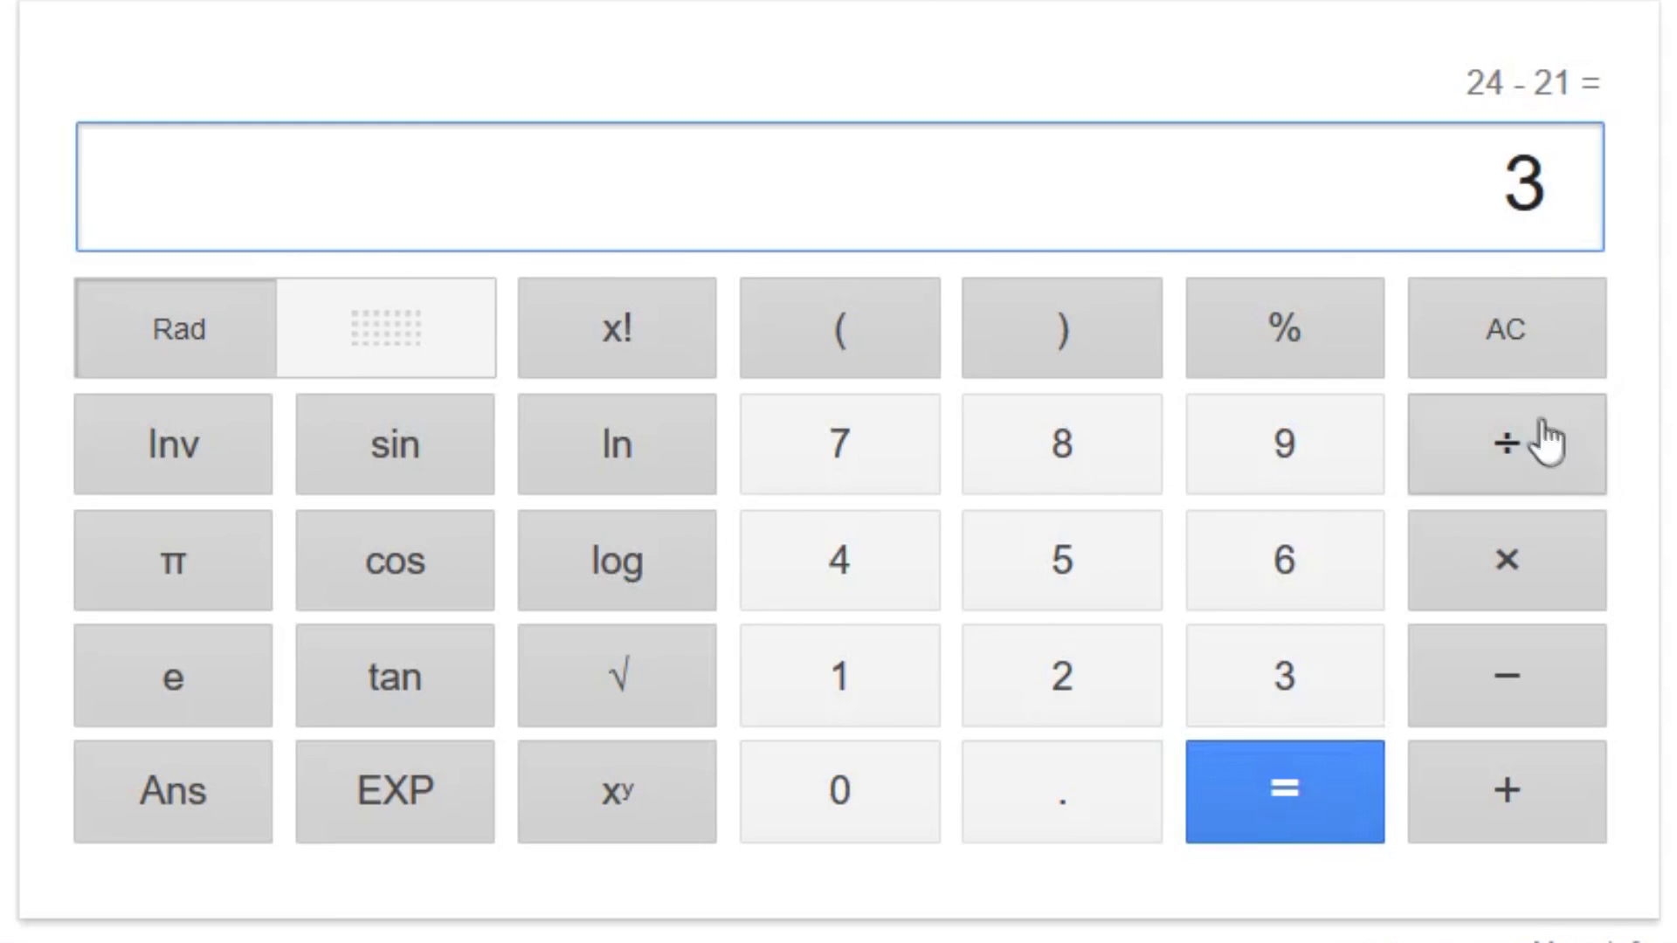
Clear the previous result and calculate 22 - 7
left_click(1521, 345)
double_click(1095, 698)
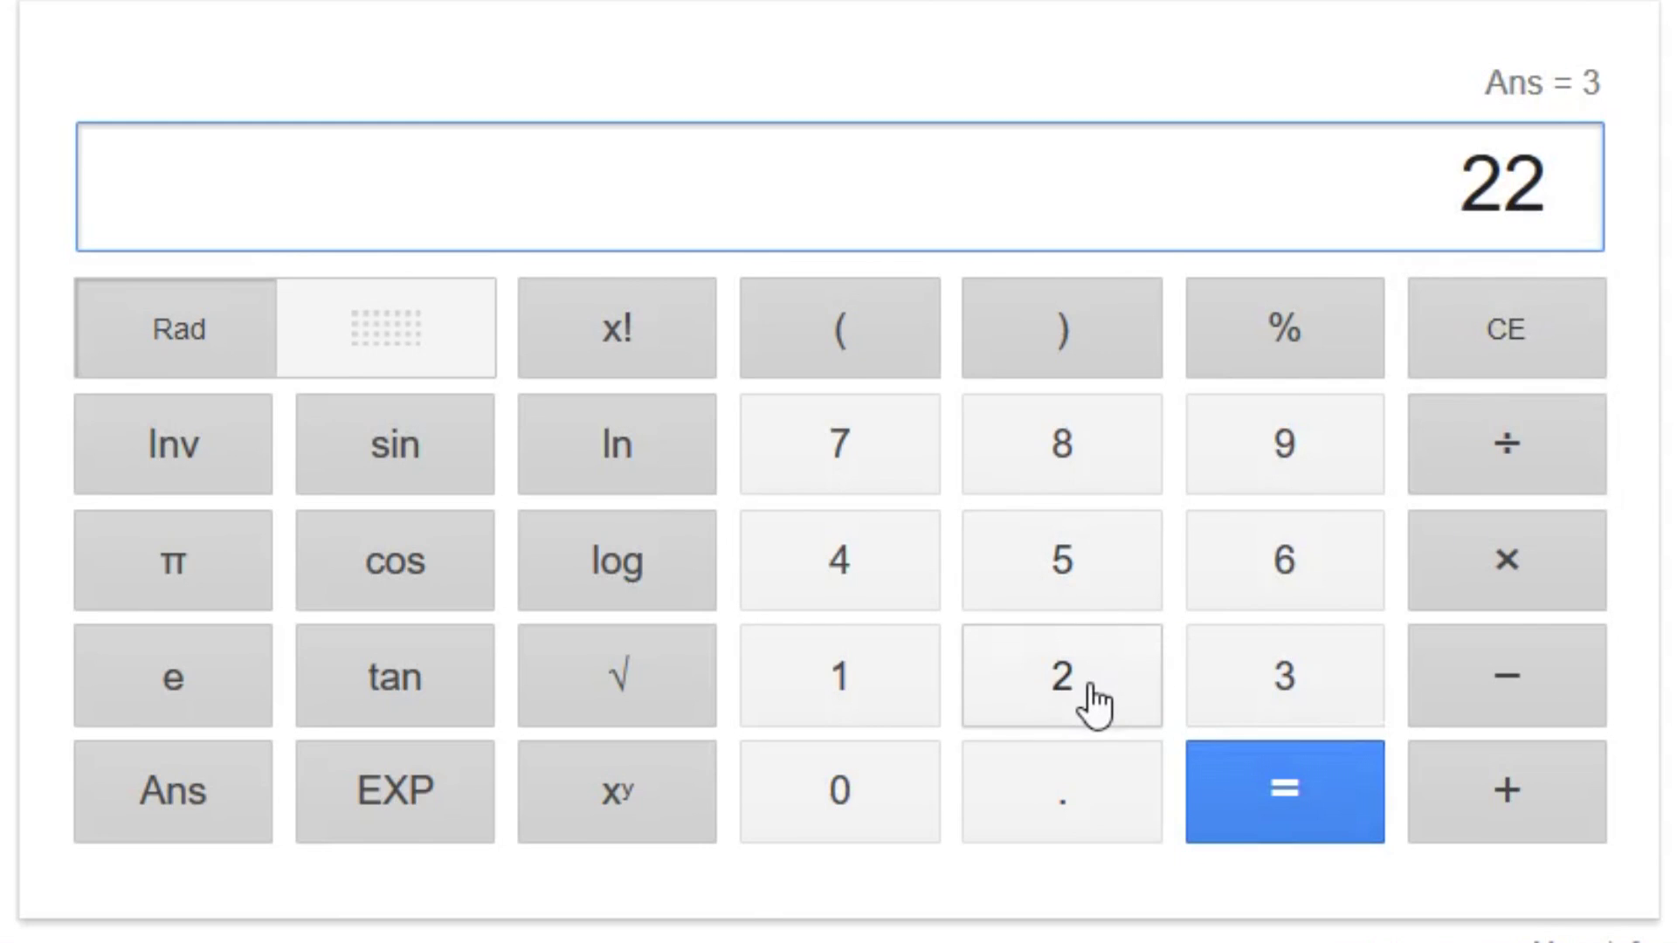
left_click(1511, 677)
left_click(900, 485)
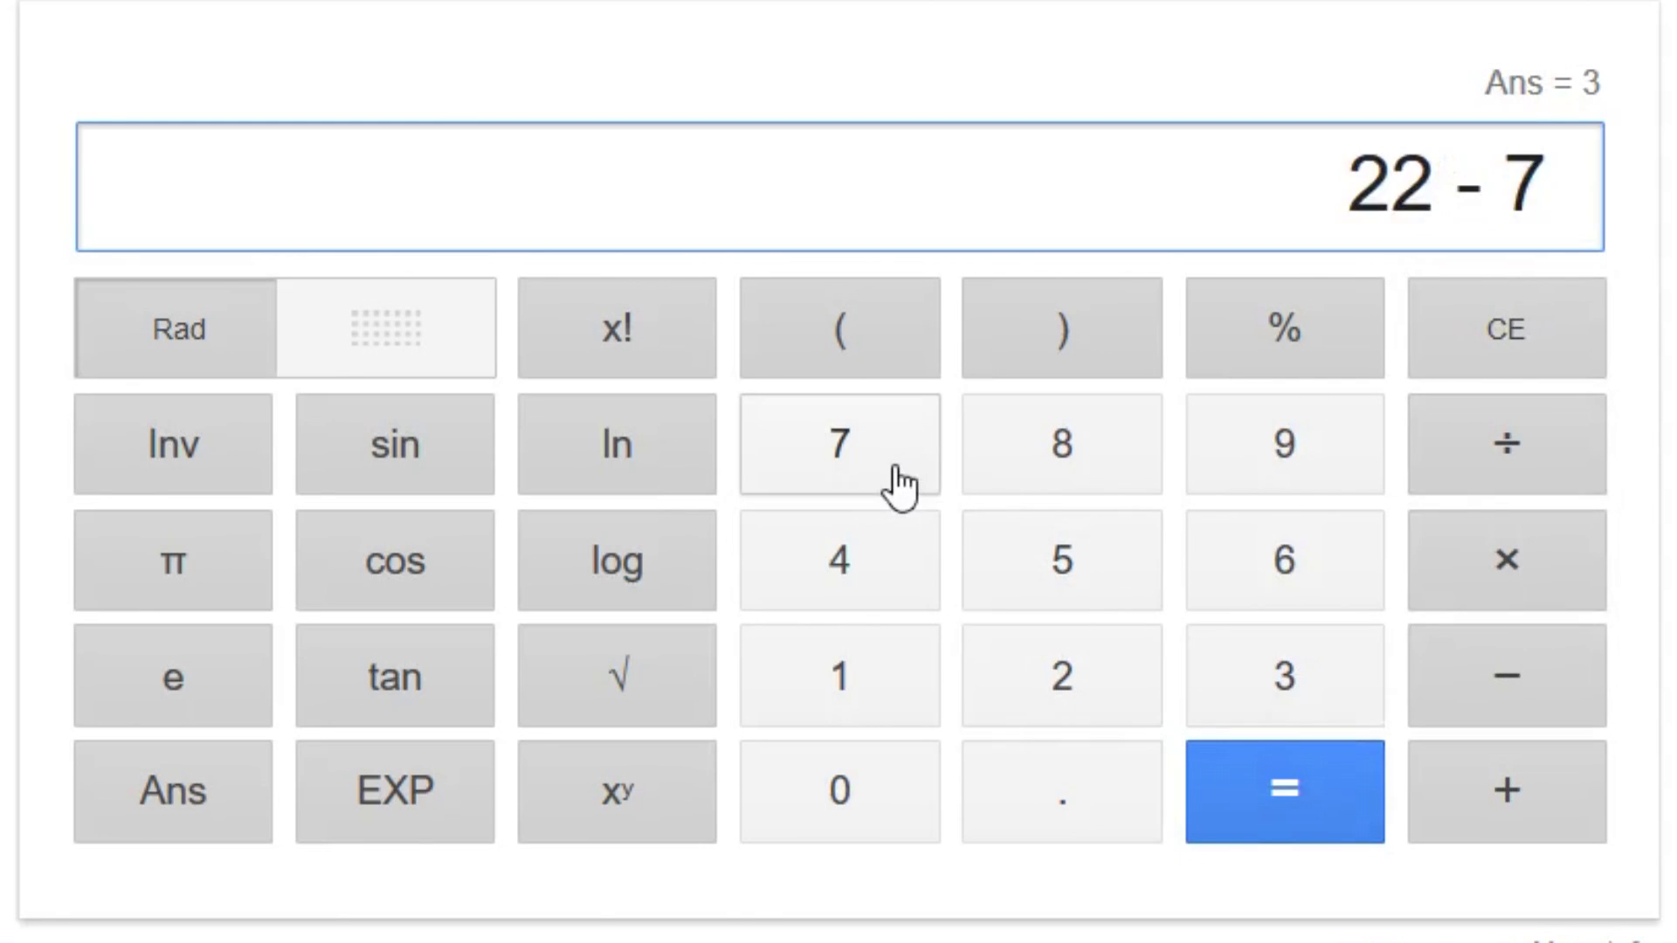
left_click(1266, 786)
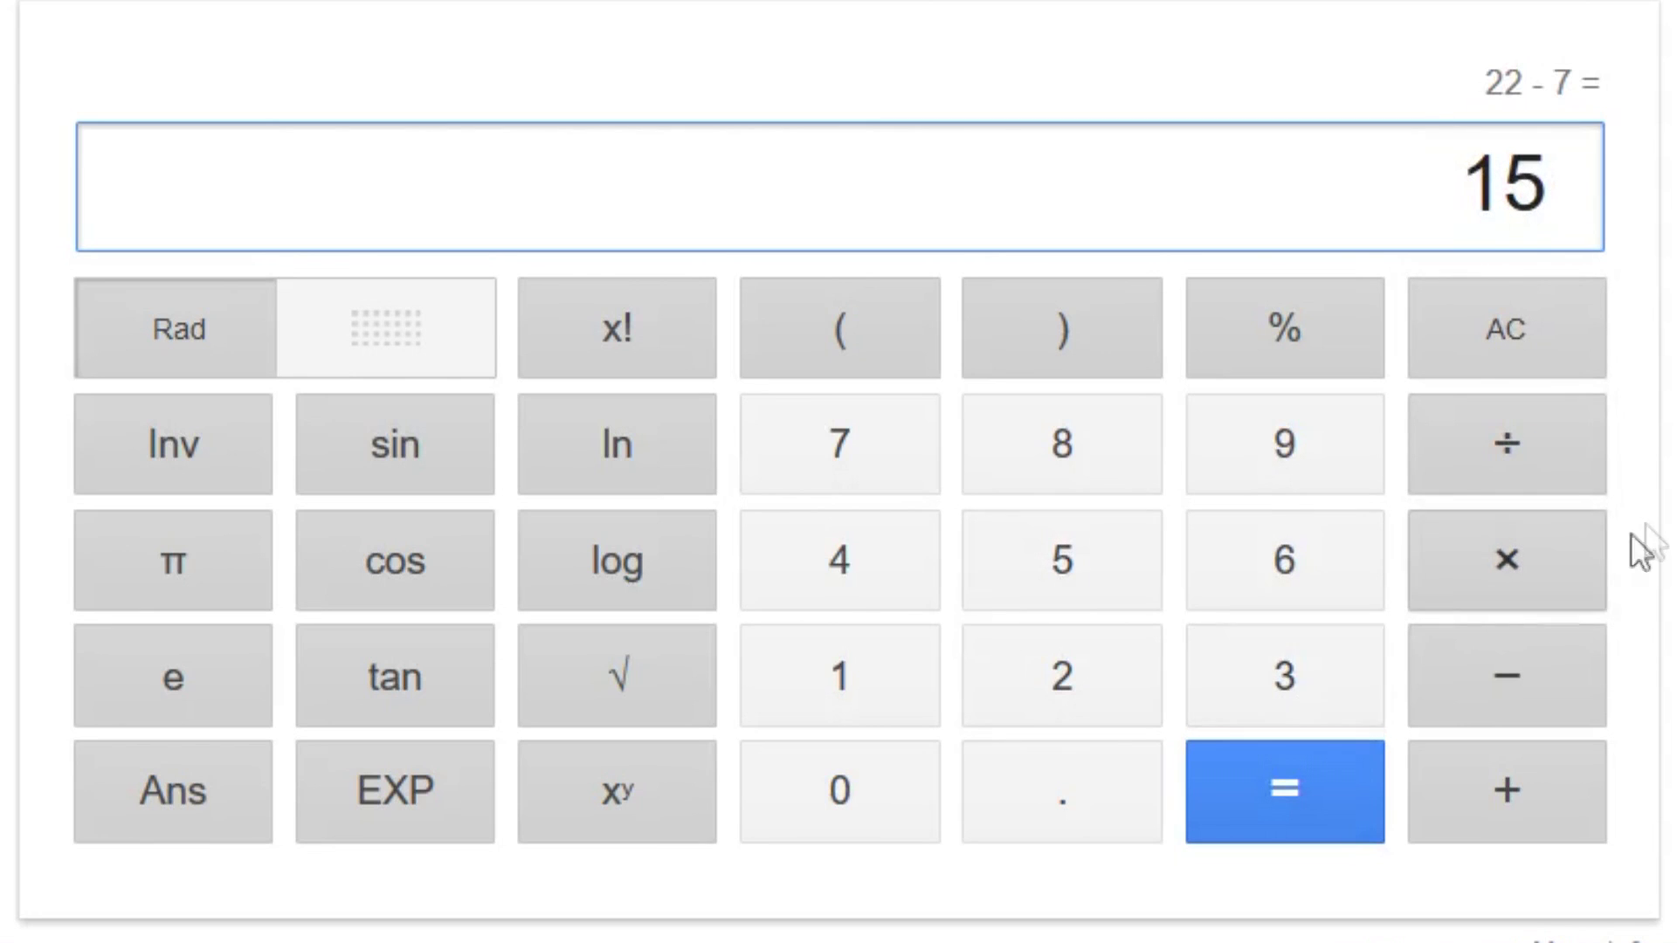
Clear the previous result and calculate 3.5 ÷ 8
left_click(1509, 367)
left_click(1233, 671)
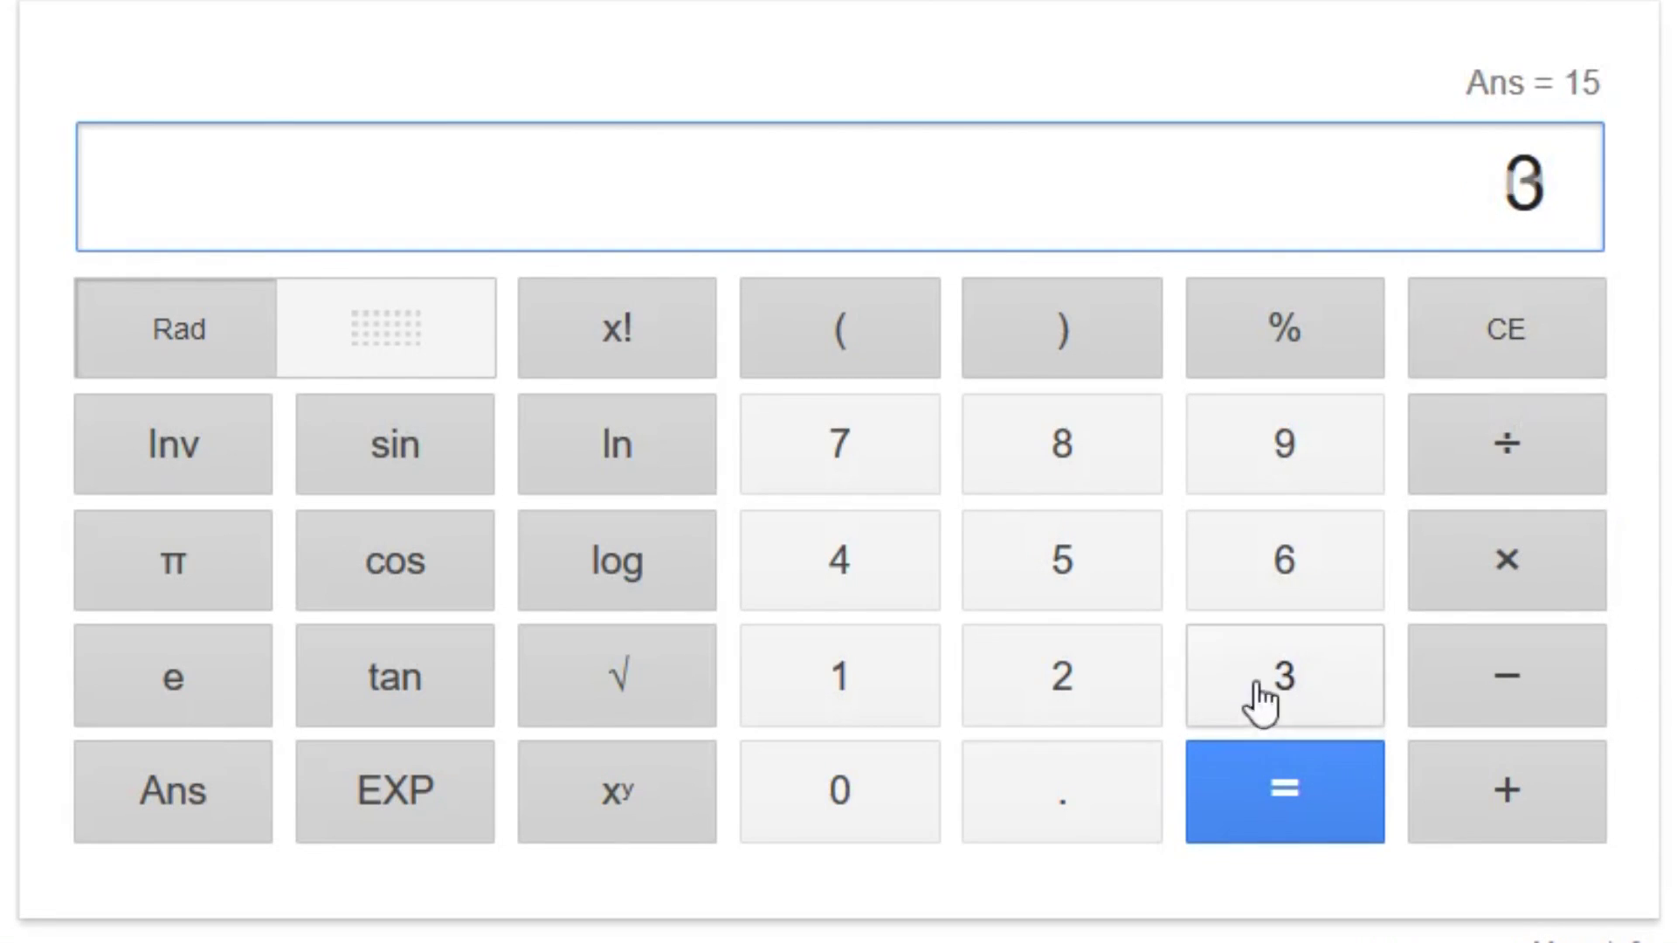
left_click(1055, 805)
left_click(1061, 581)
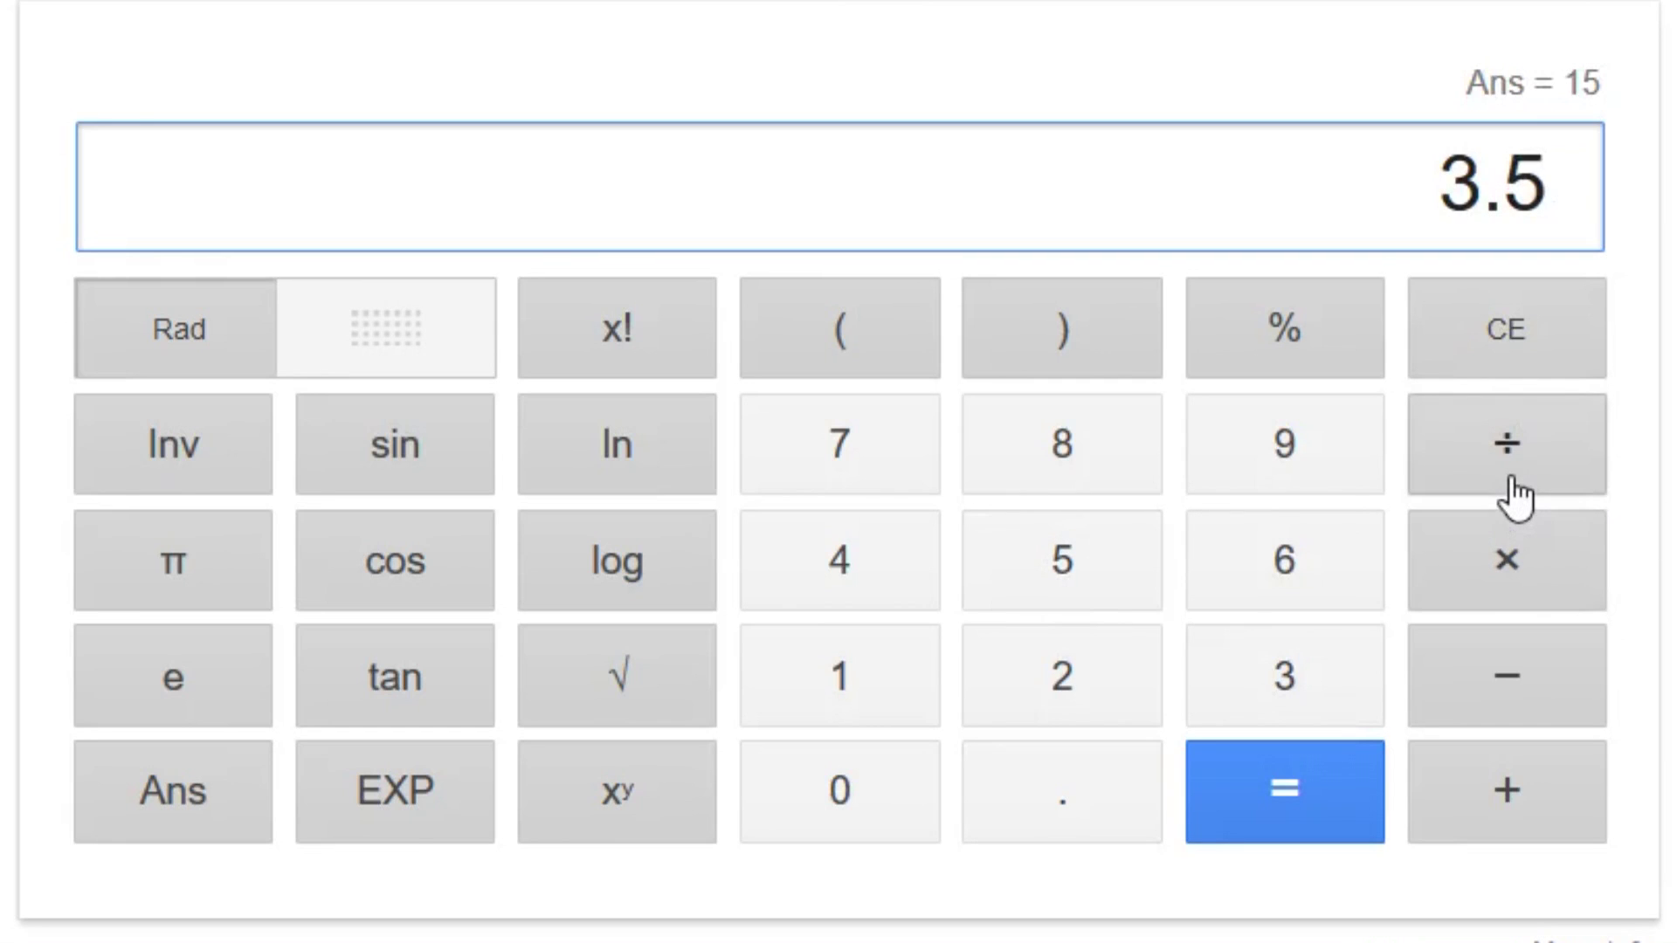
left_click(1410, 446)
left_click(1151, 462)
left_click(1314, 799)
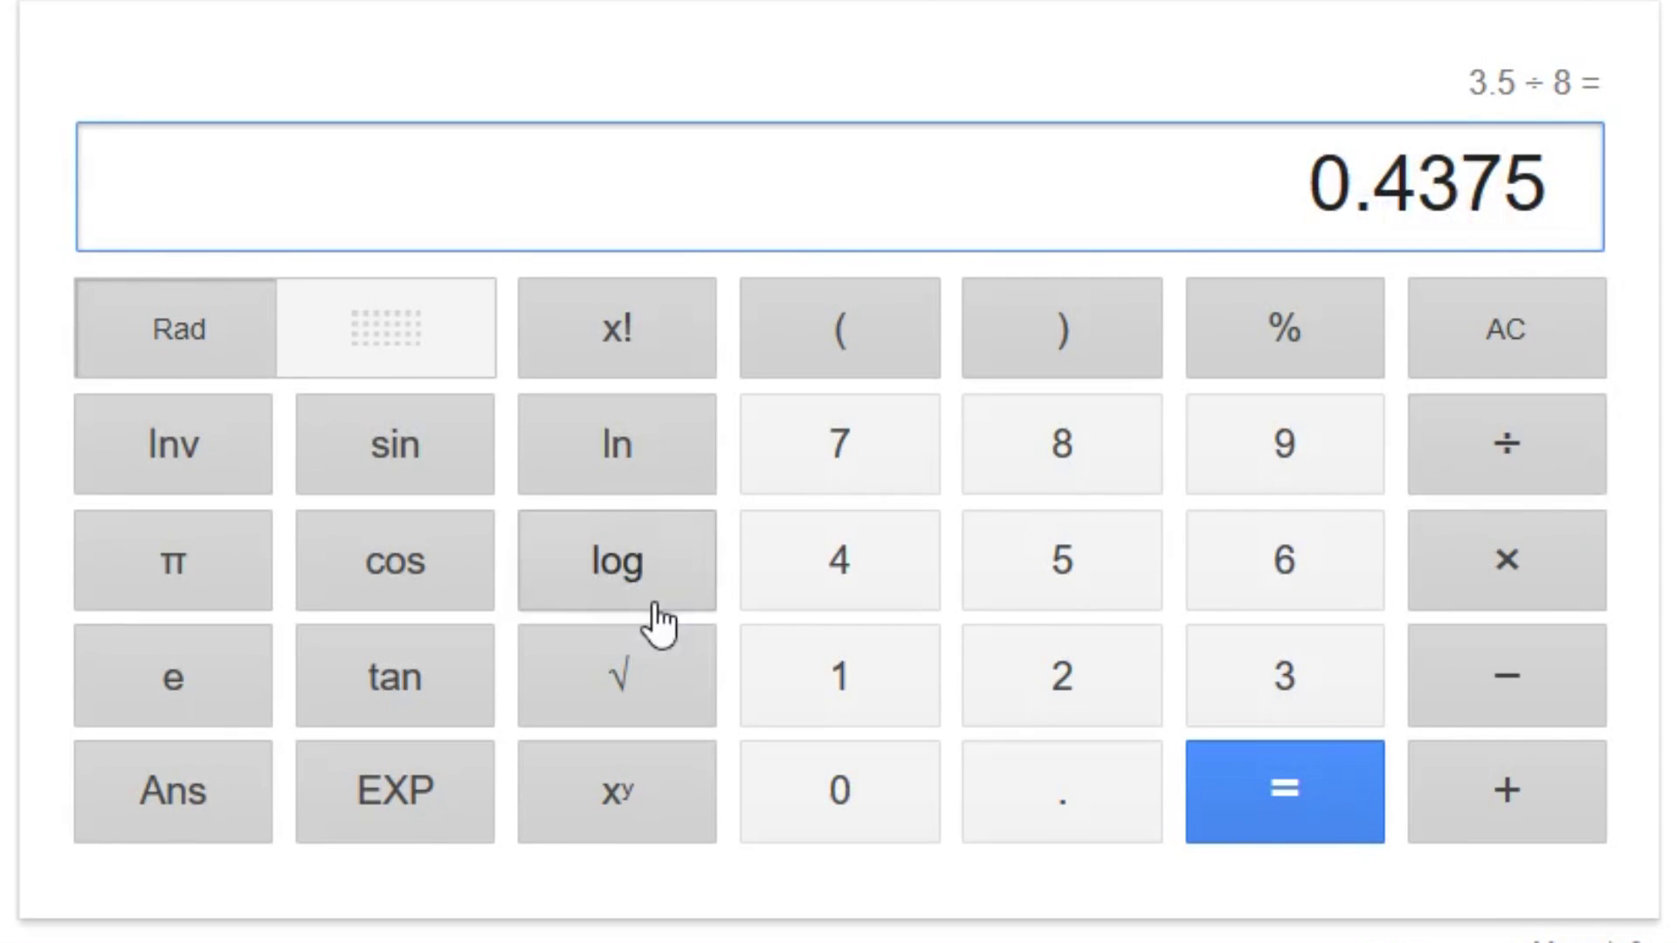
Calculate 1000 divided by the previous answer, reusing the stored Ans value
left_click(816, 690)
double_click(816, 804)
left_click(860, 821)
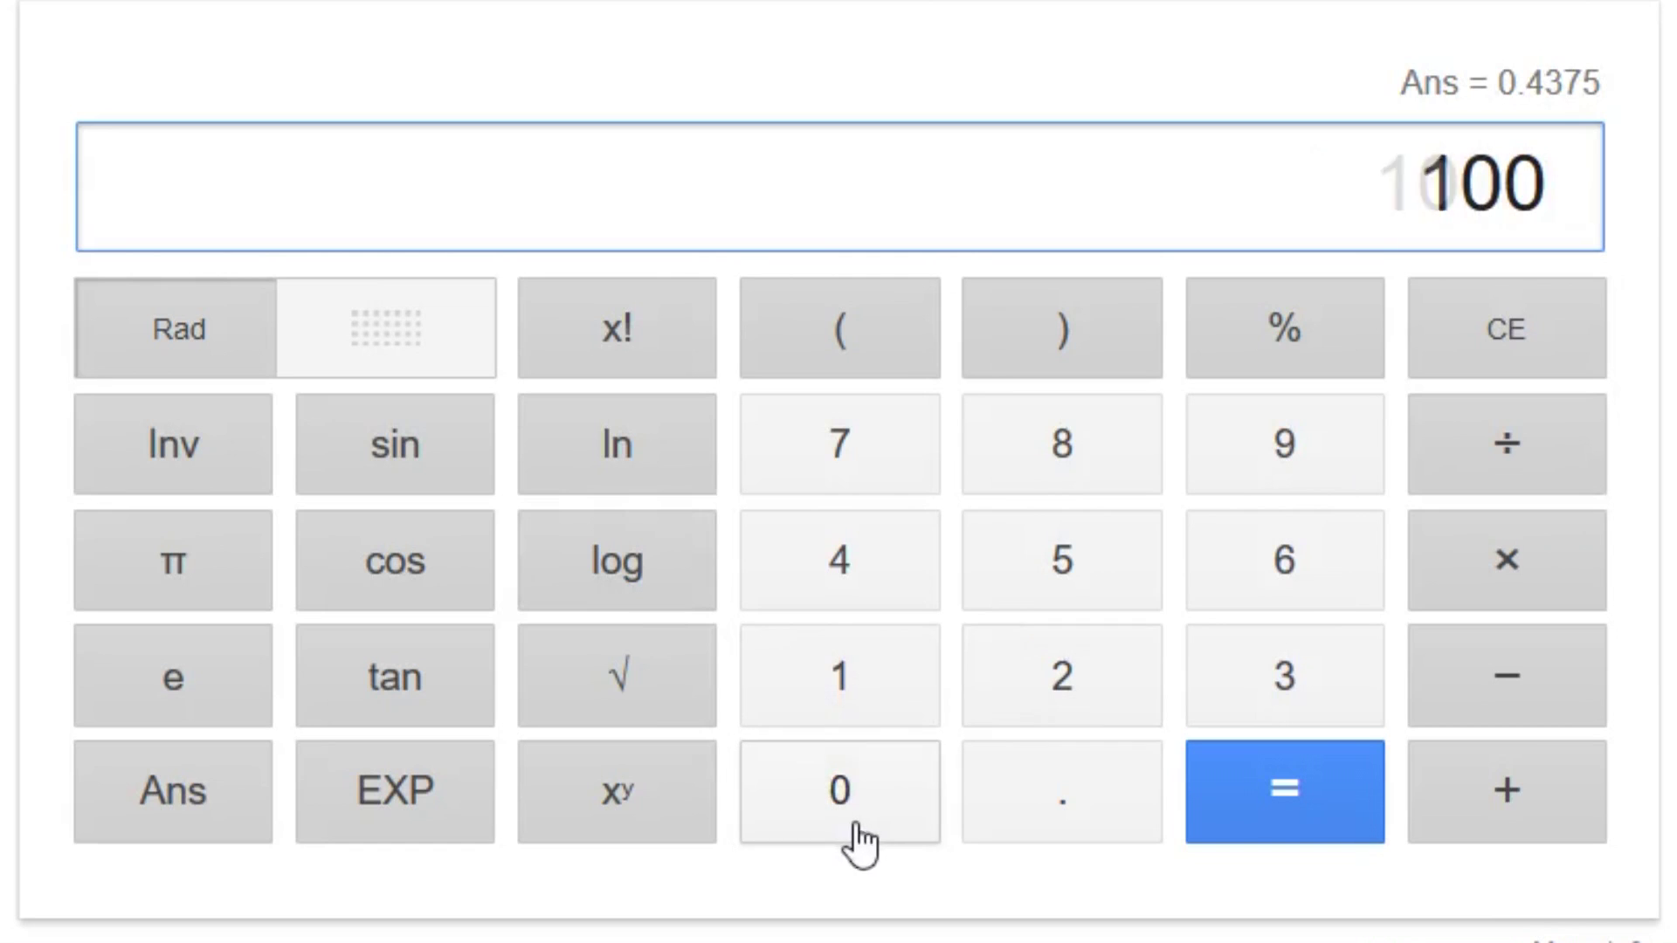
left_click(1572, 441)
left_click(249, 760)
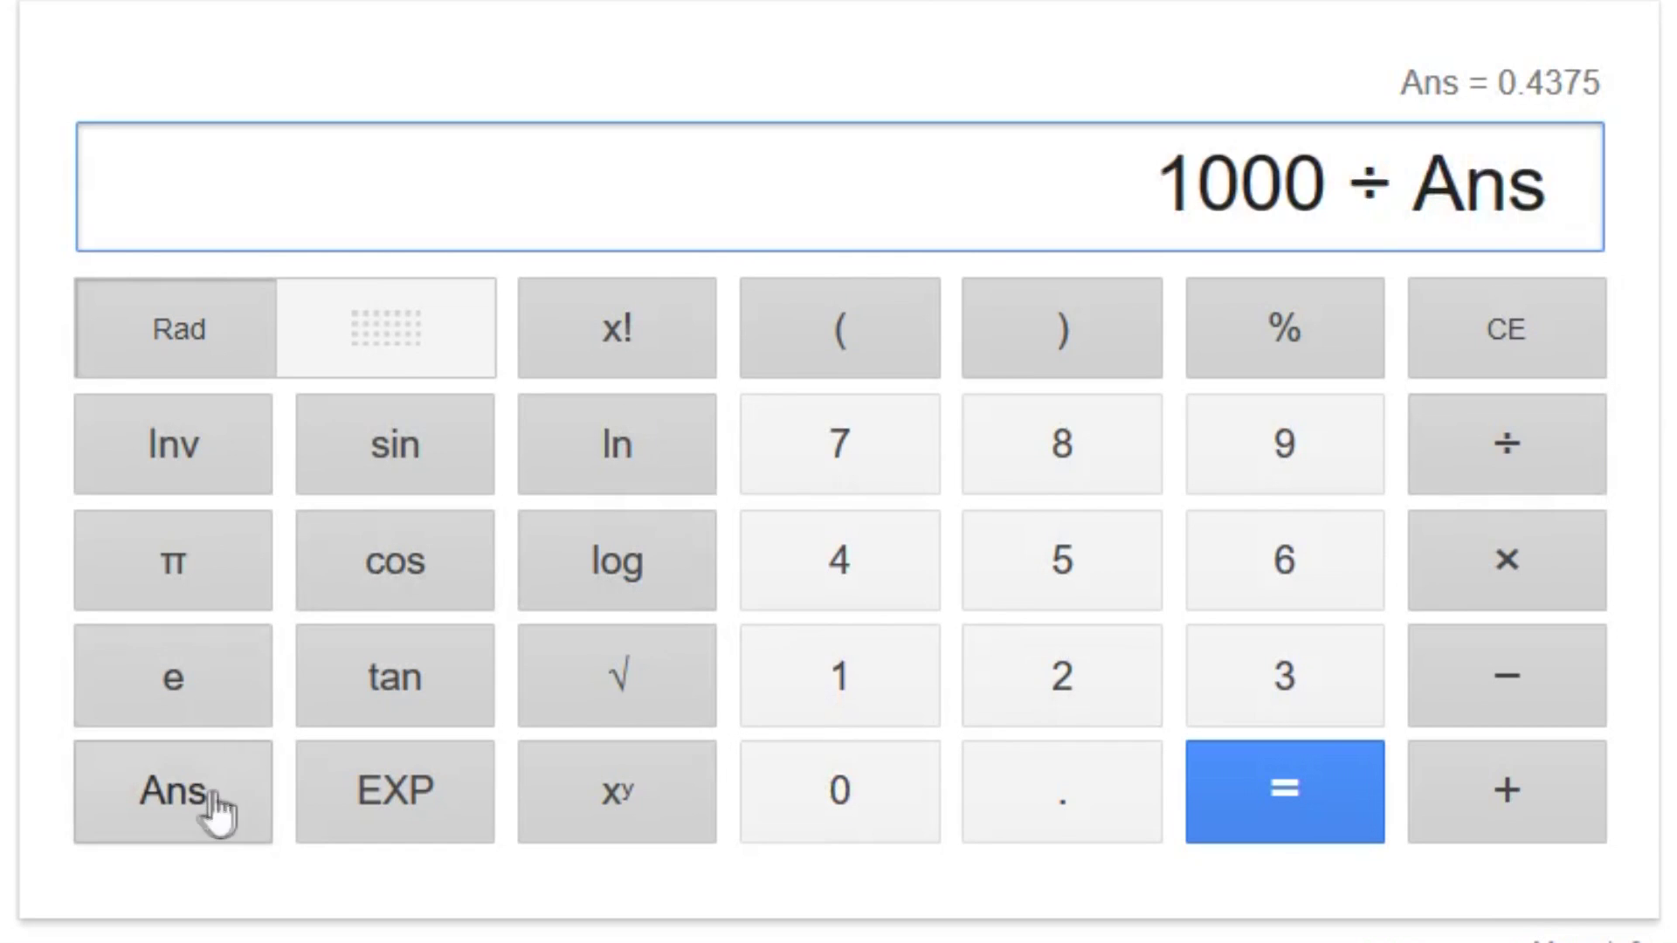
left_click(1284, 840)
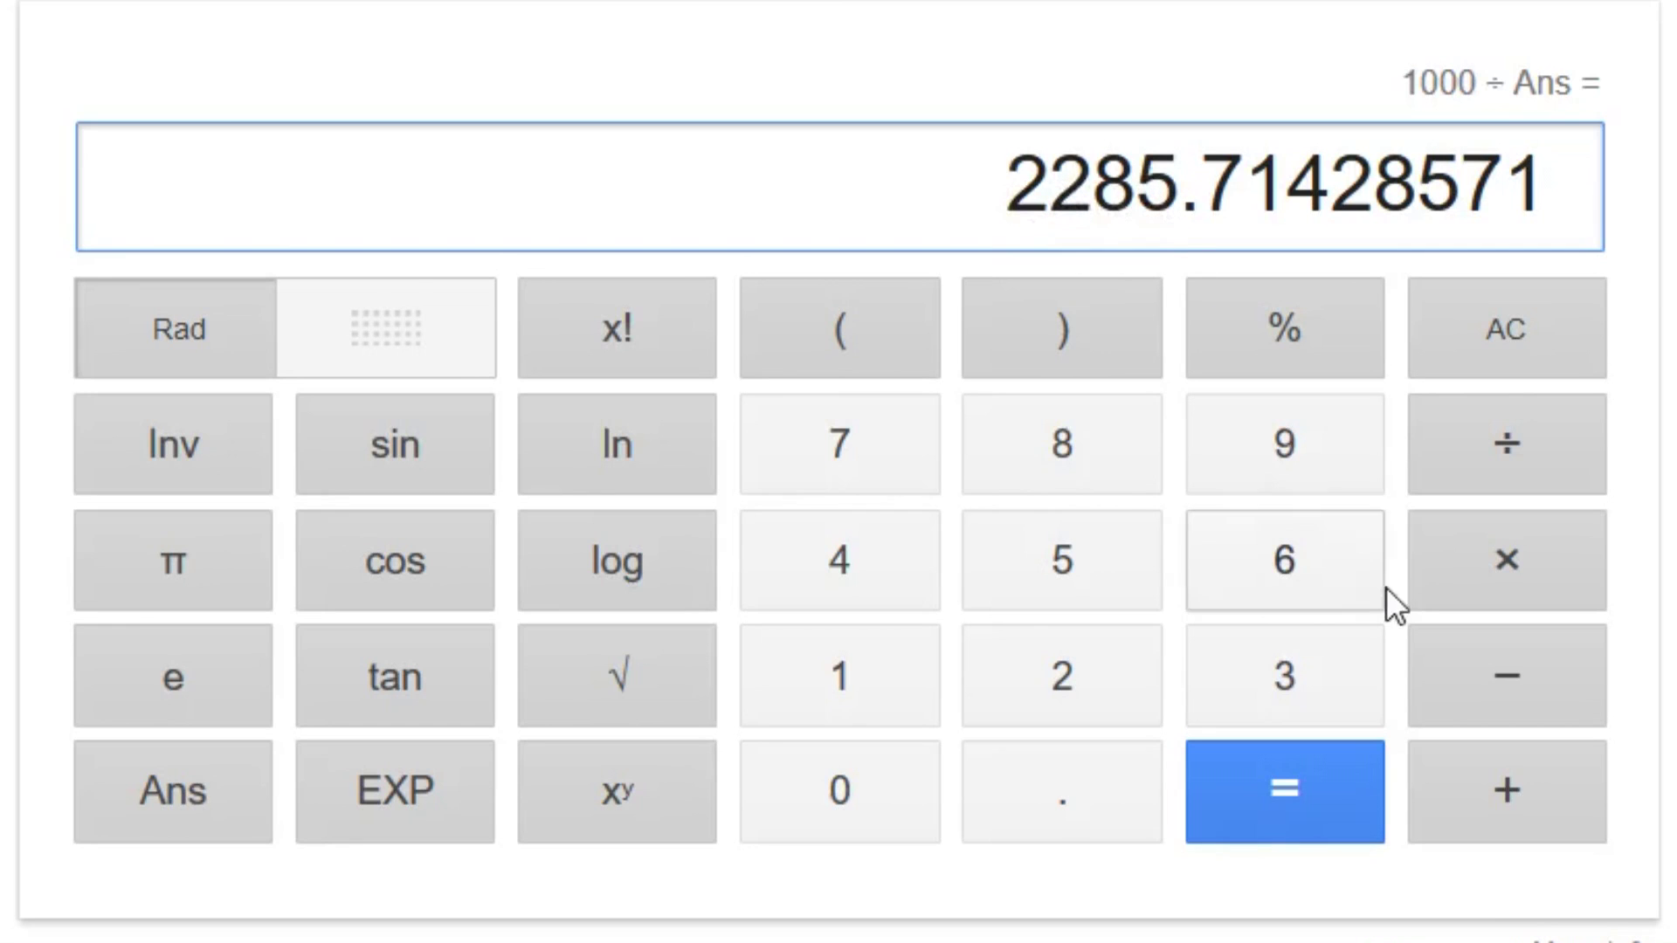
Divide the current result by 1050, correcting the mistyped last digit of the divisor before evaluating
left_click(1518, 434)
left_click(852, 706)
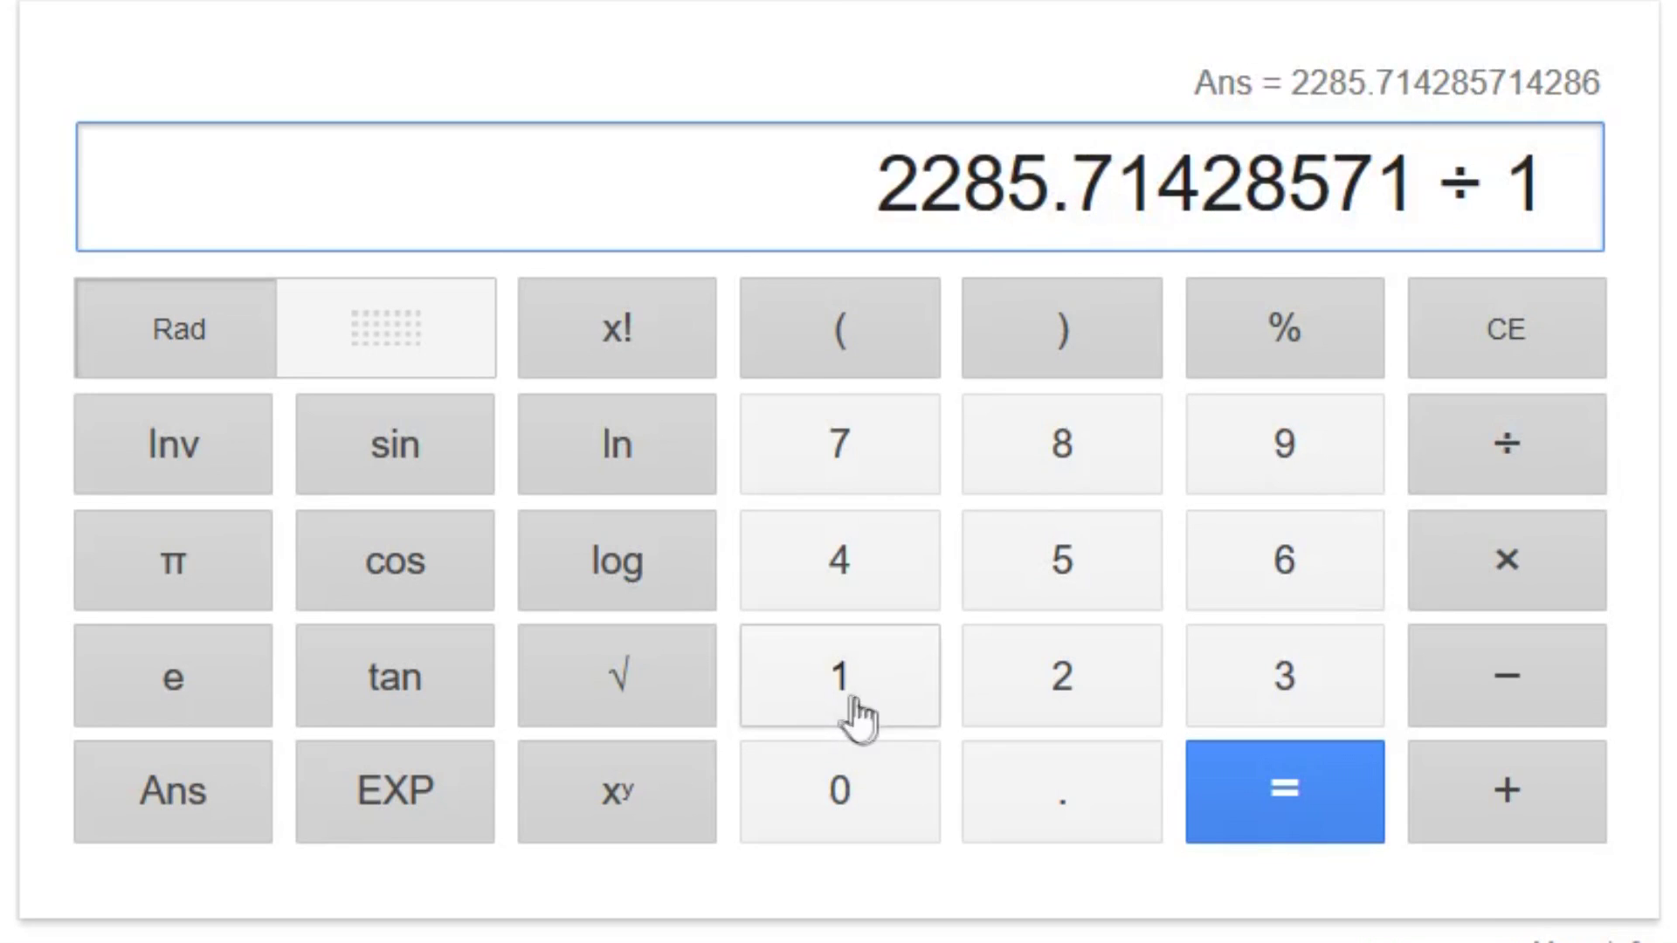
left_click(873, 780)
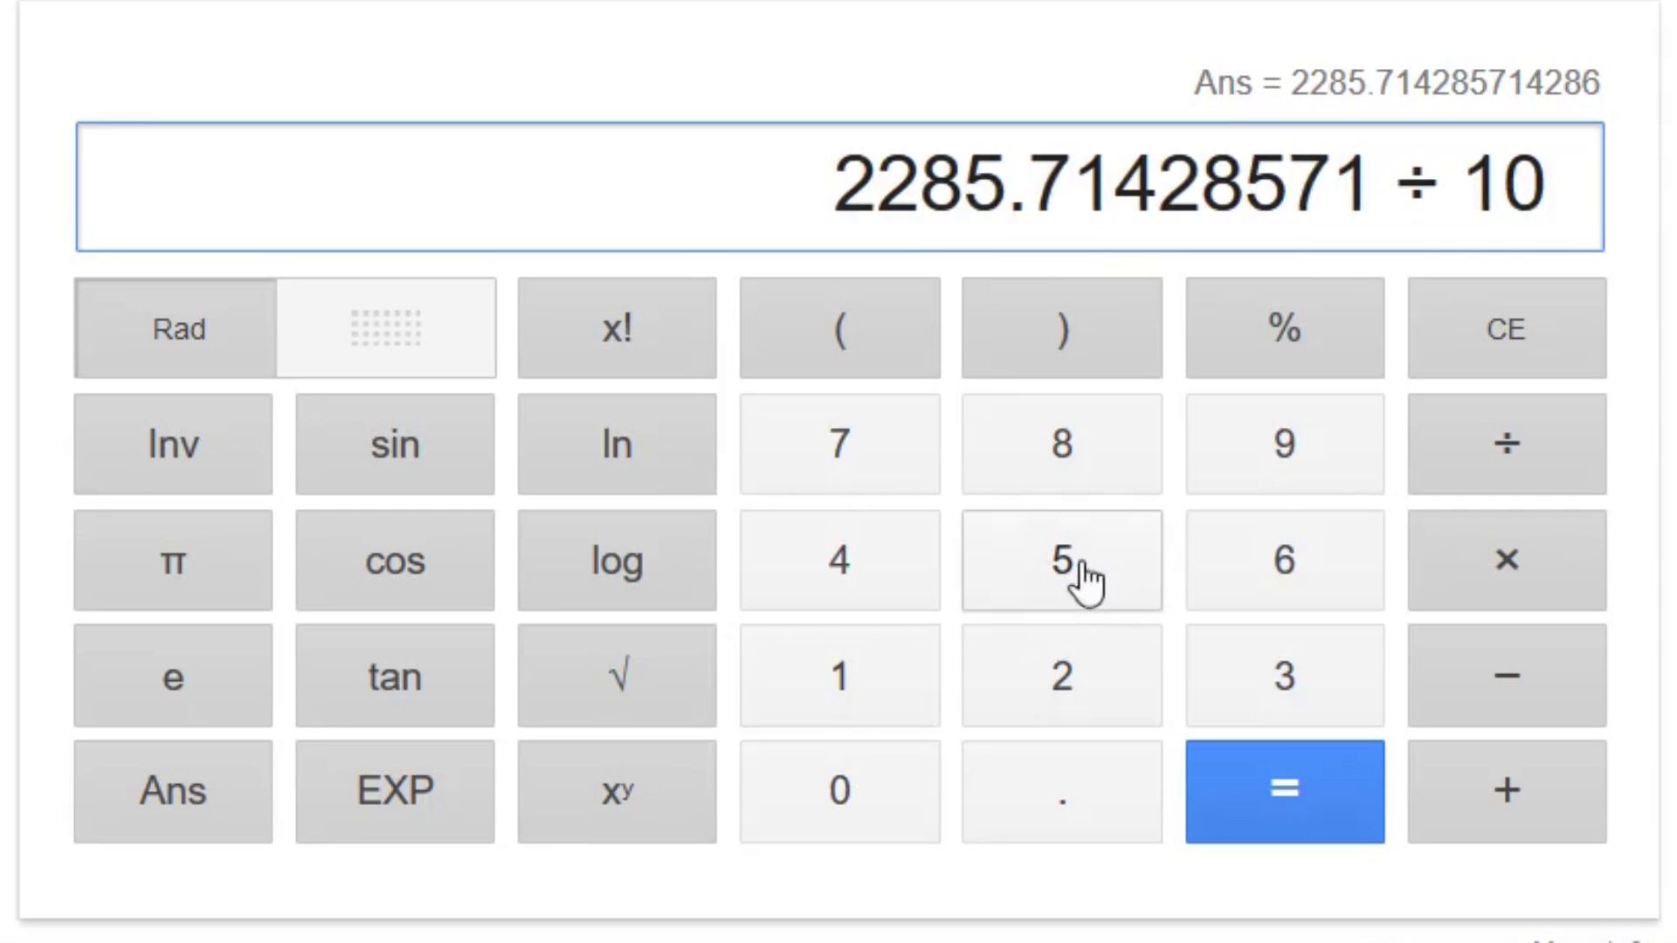
left_click(980, 545)
left_click(853, 727)
left_click(1434, 371)
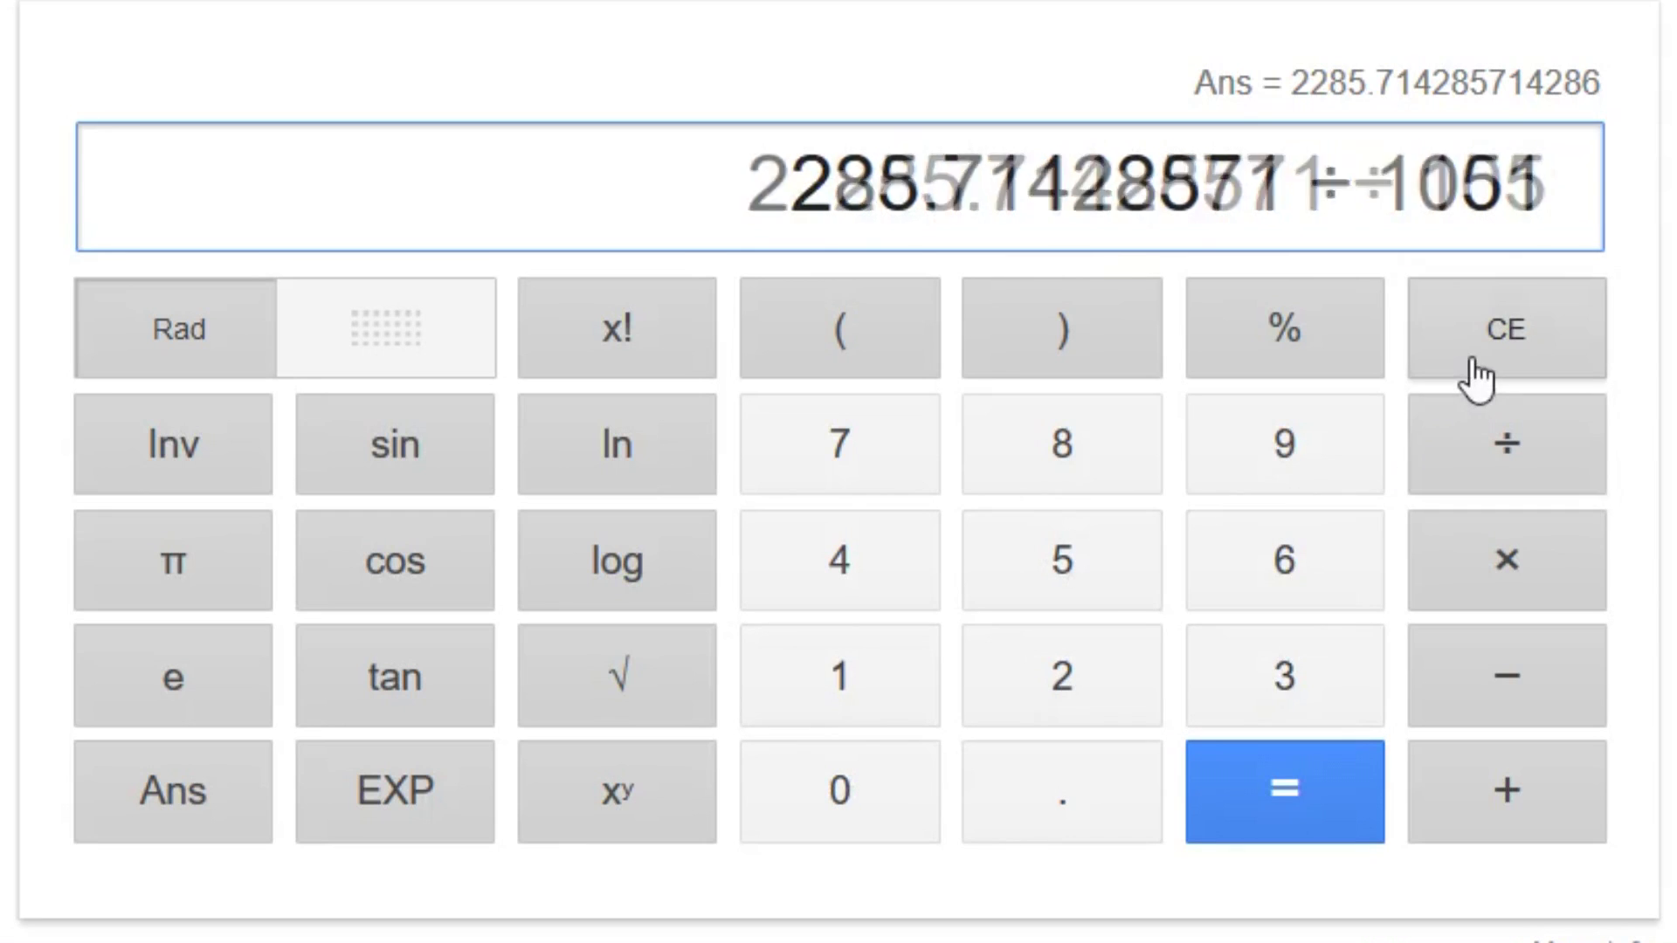
left_click(836, 795)
left_click(1306, 797)
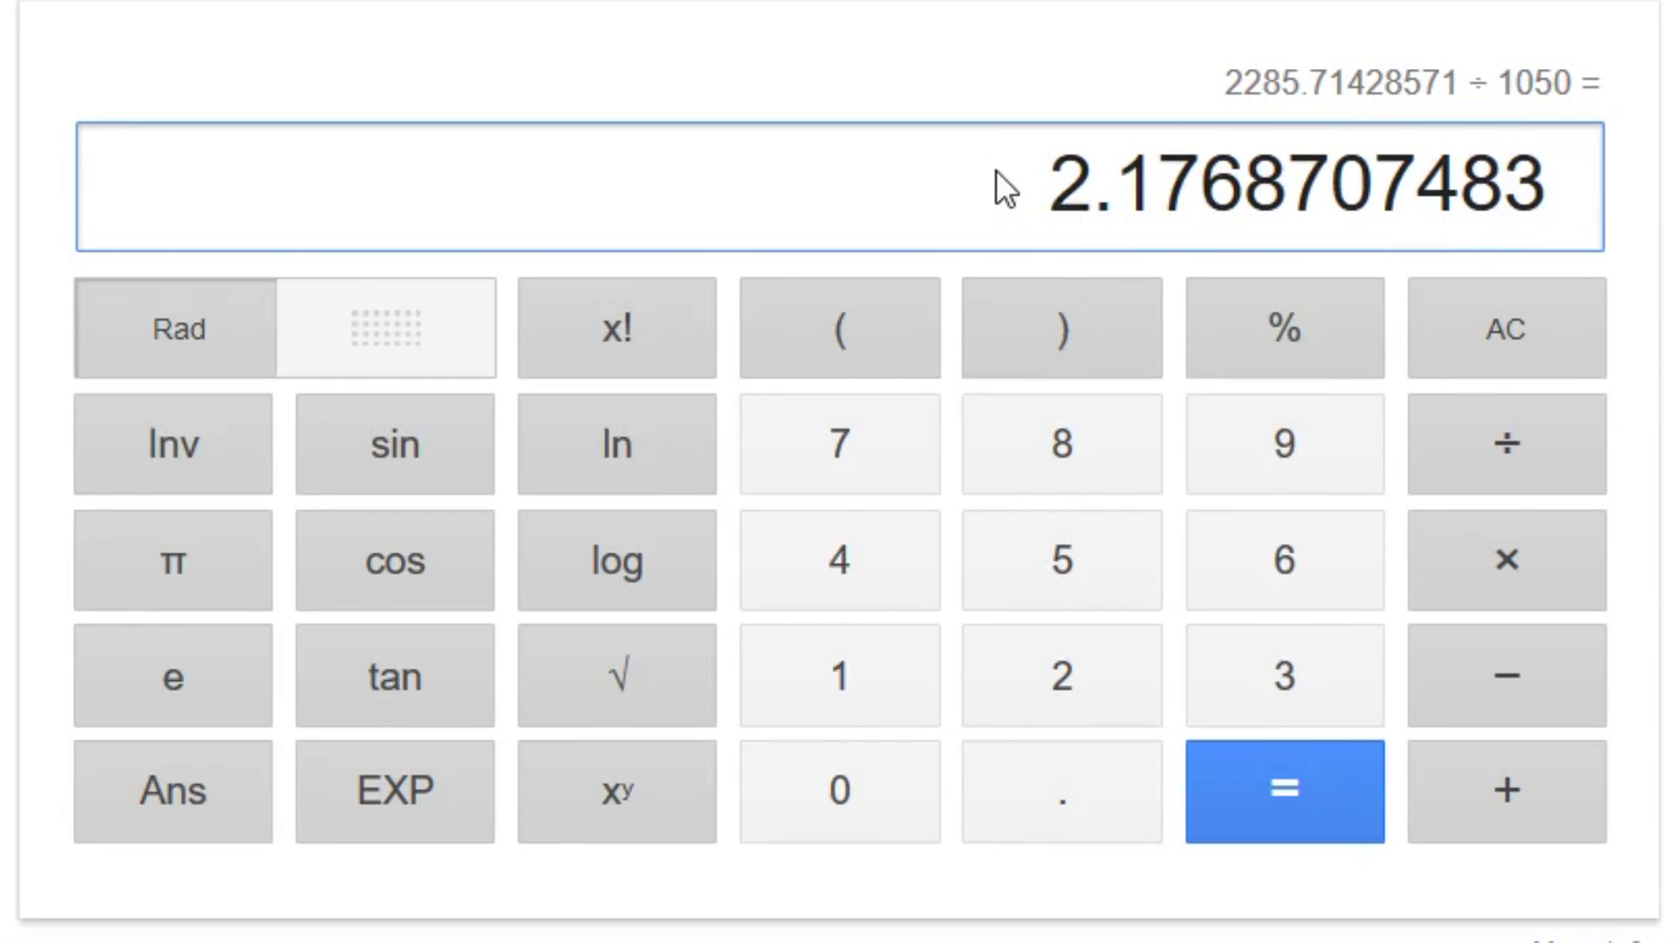